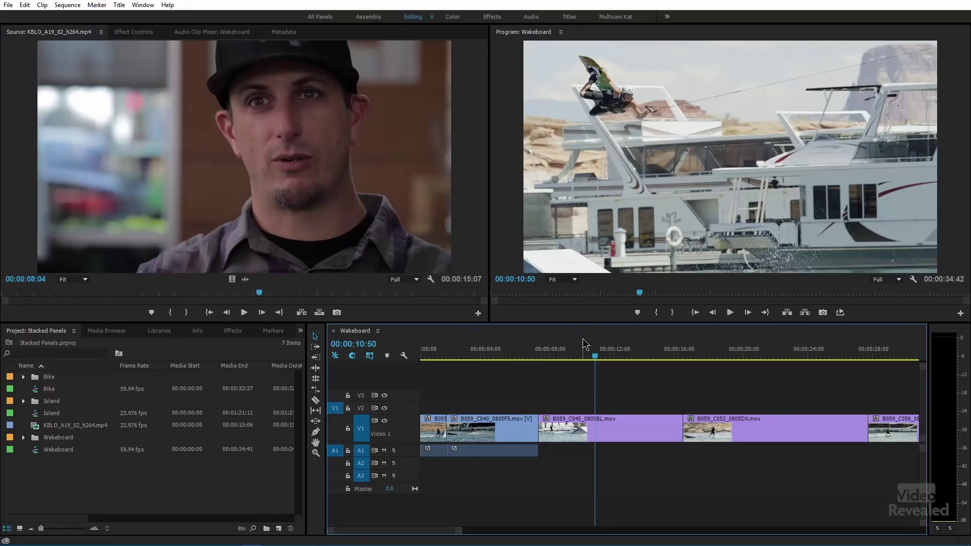
- Play the Wakeboard sequence from near its end to check how playback behaves when it reaches the end
{"action": "key", "text": "minus"}
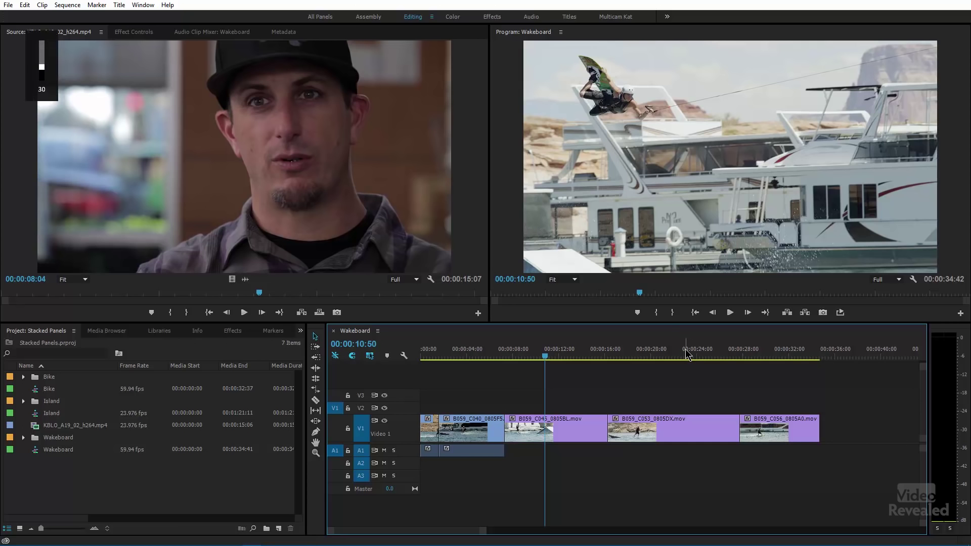
{"action": "left_click_drag", "start_coordinate": [700, 357], "coordinate": [798, 358]}
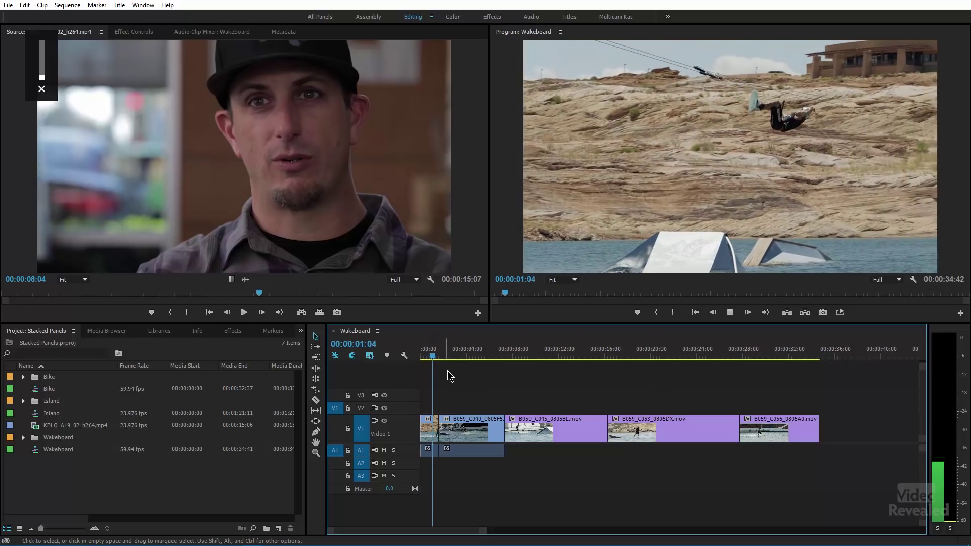
{"action": "key", "text": "space"}
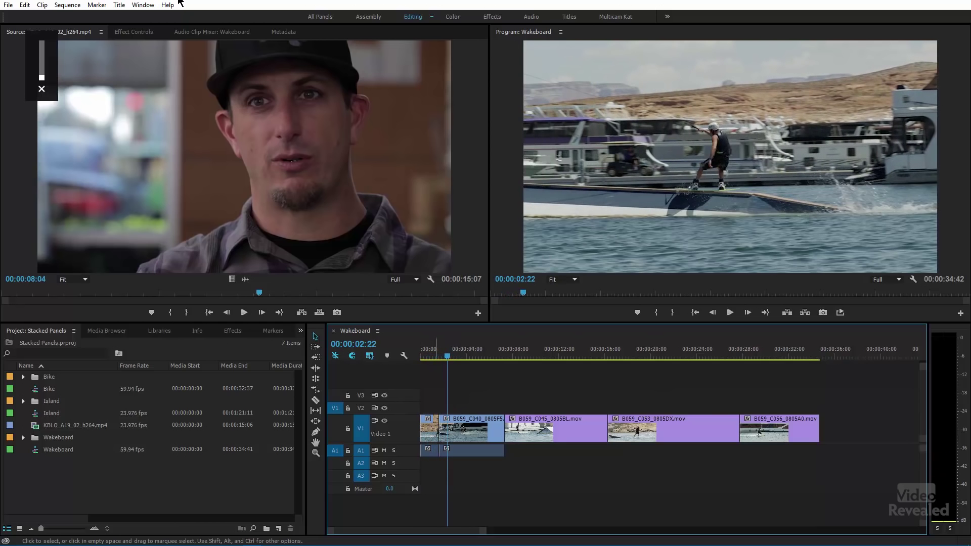
- Turn off "At playback end, return to beginning when restarting playback" in the General preferences
{"action": "left_click", "coordinate": [26, 6]}
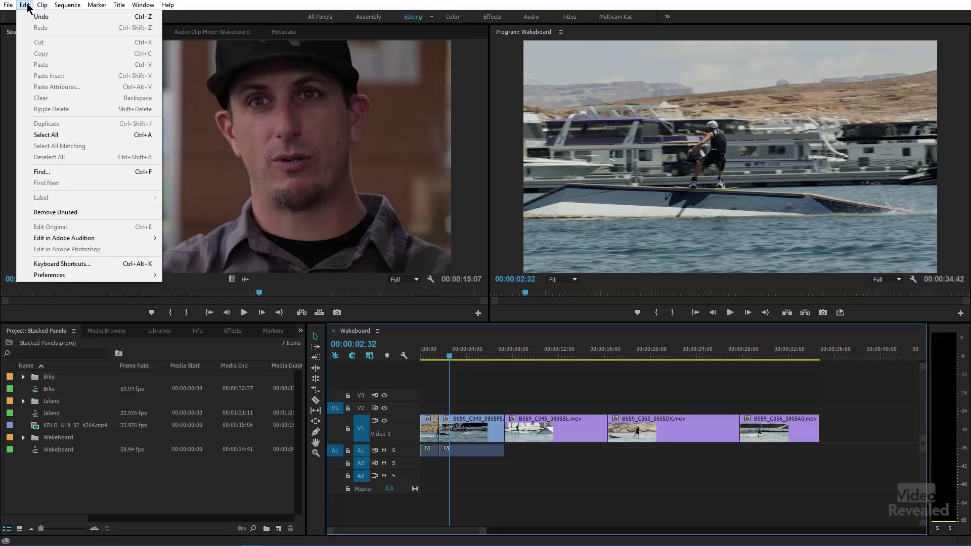
{"action": "mouse_move", "coordinate": [92, 277]}
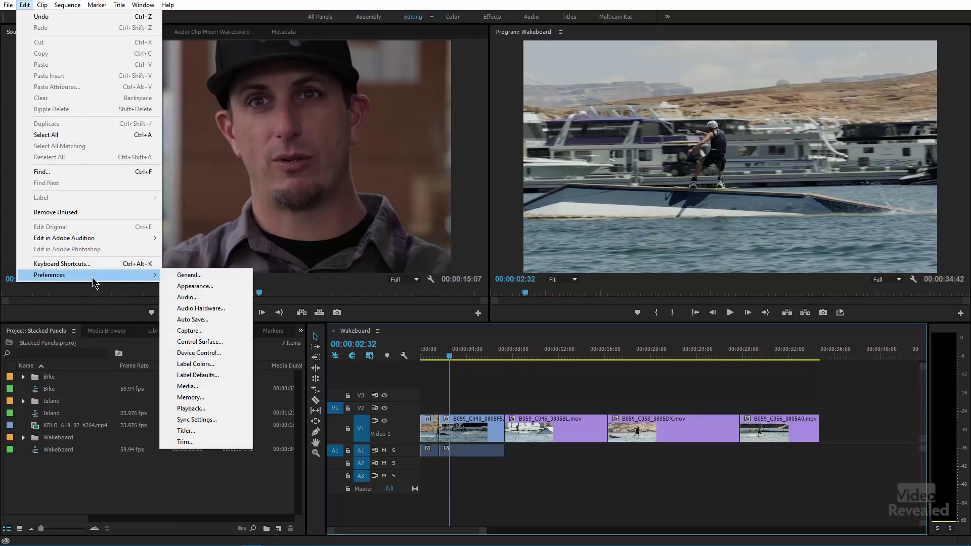
{"action": "left_click", "coordinate": [217, 405]}
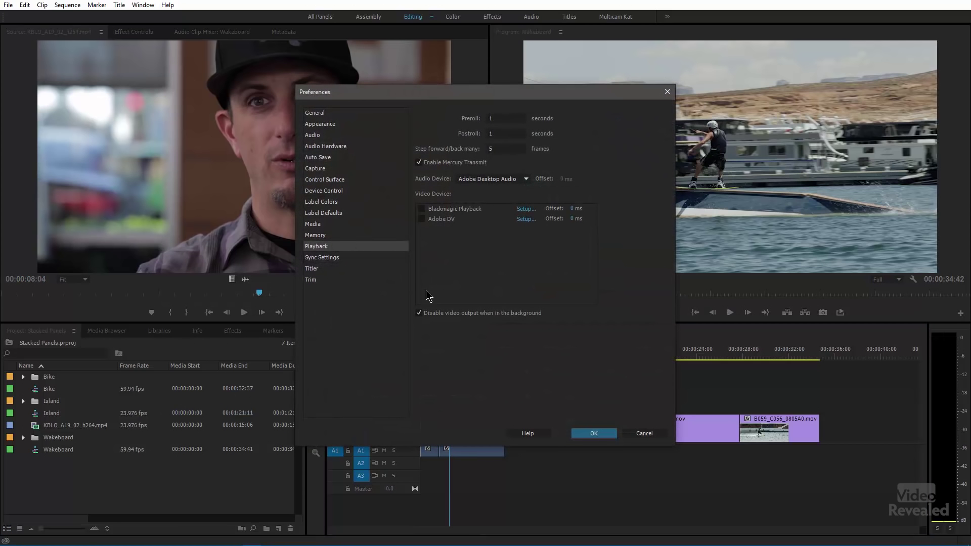
{"action": "left_click", "coordinate": [314, 112]}
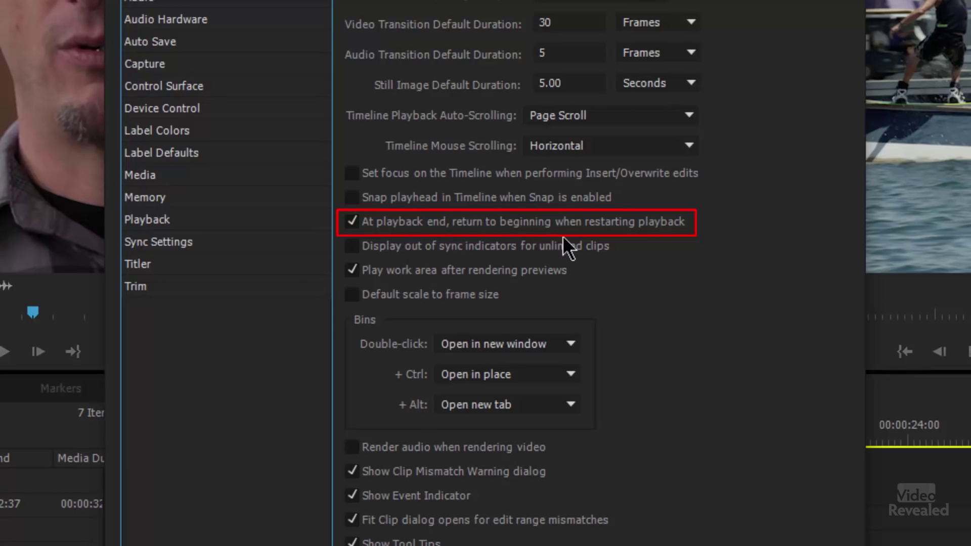
{"action": "left_click", "coordinate": [654, 223]}
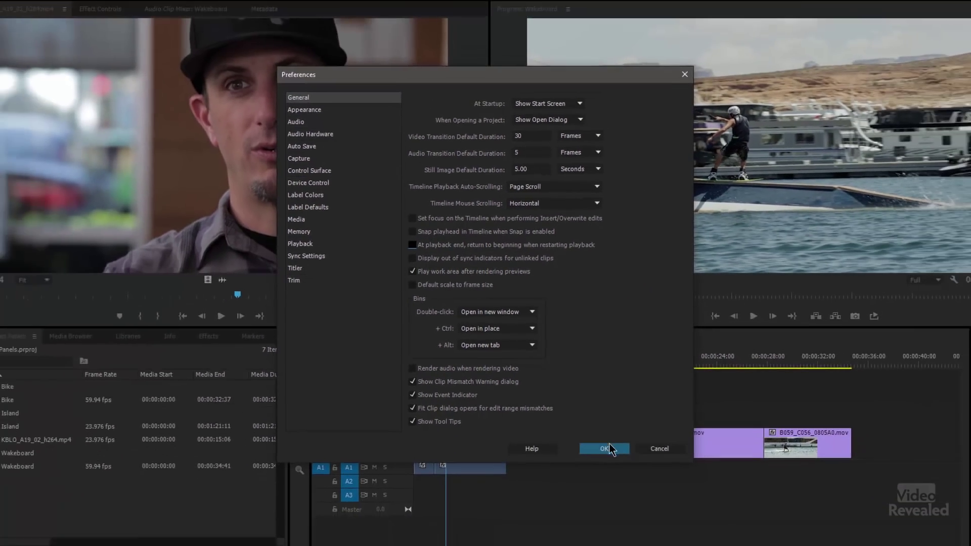
{"action": "left_click", "coordinate": [610, 449]}
- Play the last seconds of the sequence to test the end-of-playback behaviour, and move the playhead back to 00:00:29:05
{"action": "left_click", "coordinate": [804, 350]}
{"action": "key", "text": "space"}
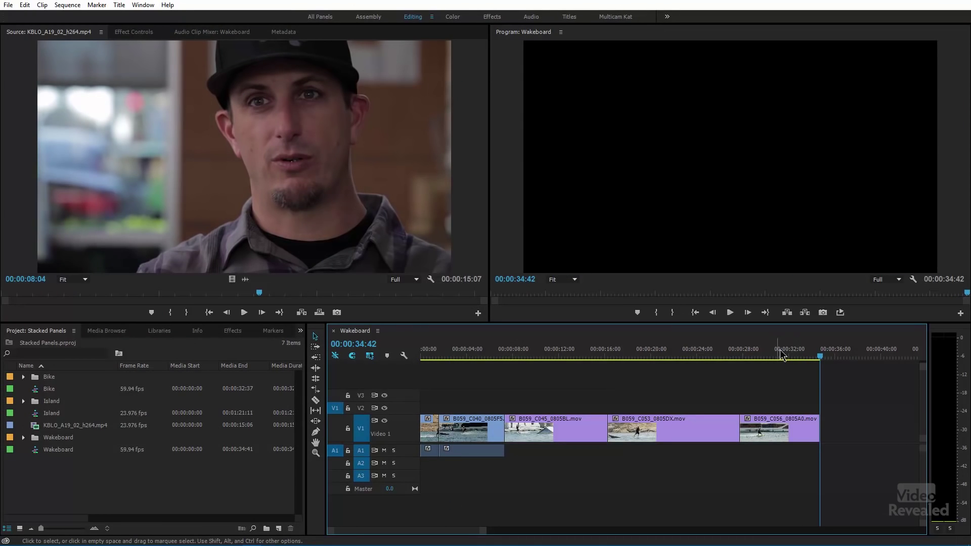
{"action": "left_click_drag", "start_coordinate": [779, 351], "coordinate": [755, 356]}
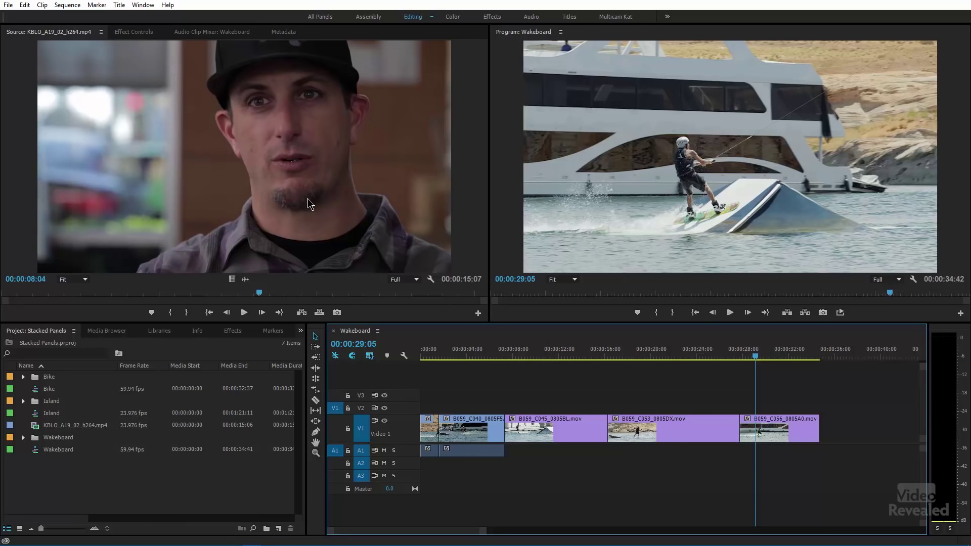
- Play the zoomed-in timeline from about 00:00:12:43 past the edge of the visible range to check page scrolling
{"action": "left_click", "coordinate": [581, 349]}
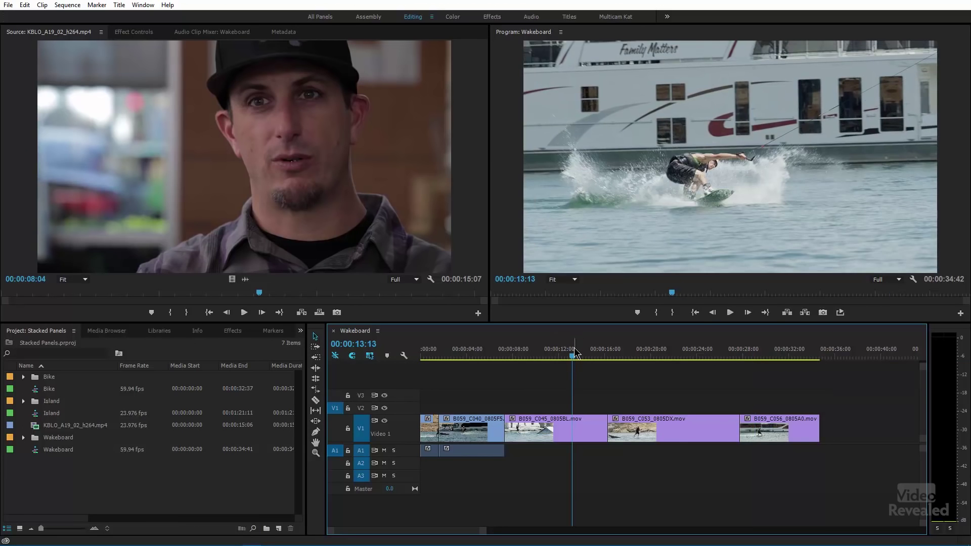
{"action": "key", "text": "="}
{"action": "key", "text": "="}
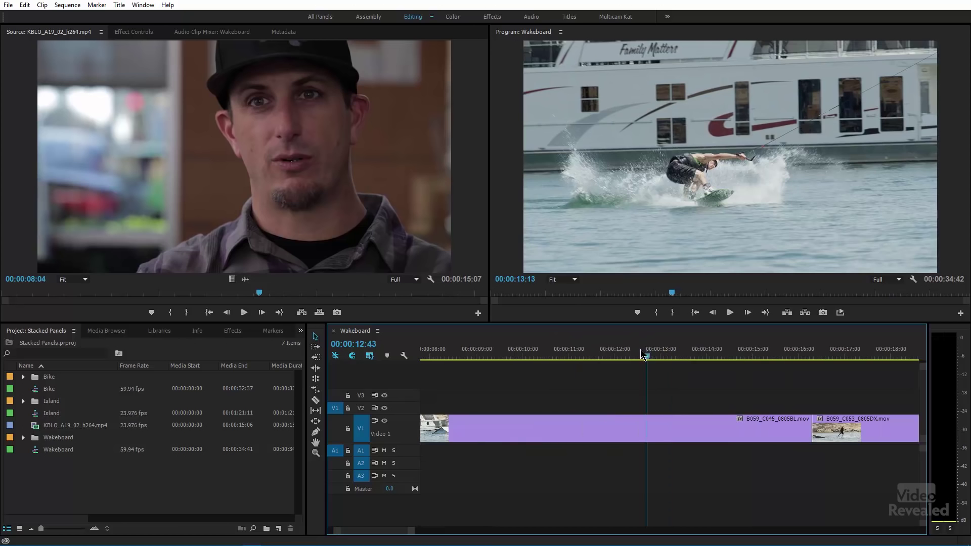
{"action": "left_click", "coordinate": [638, 349]}
{"action": "key", "text": "space"}
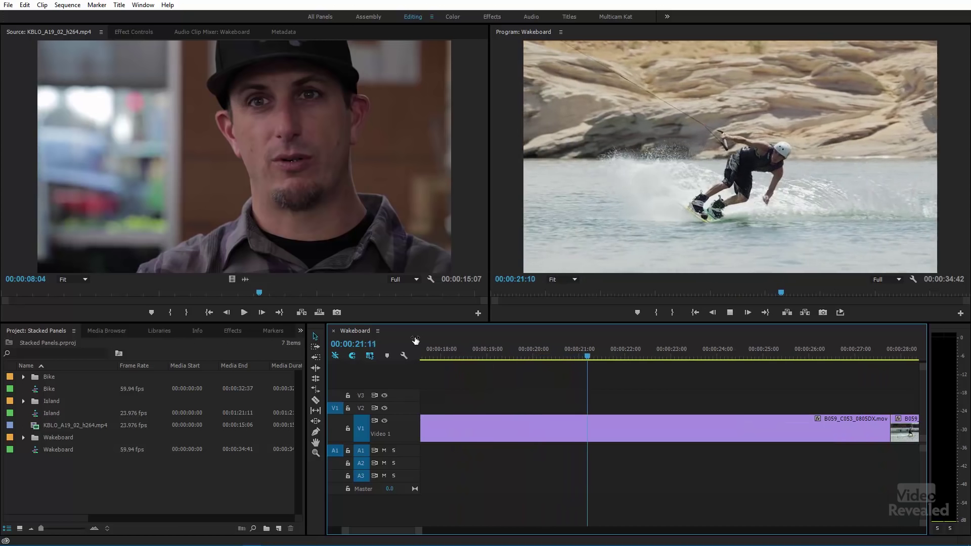
{"action": "key", "text": "space"}
- Set Timeline Playback Auto-Scrolling to No Scroll in the General preferences
{"action": "left_click", "coordinate": [23, 6]}
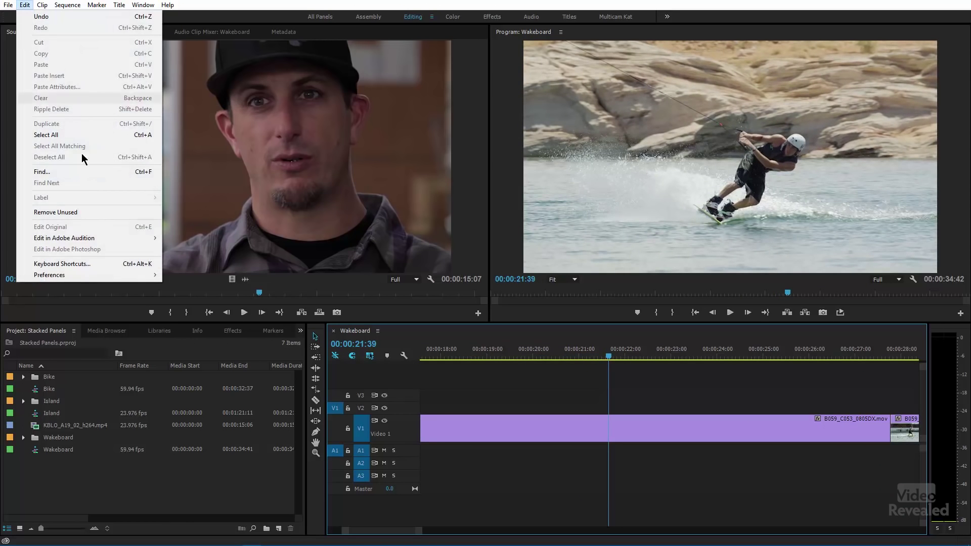
{"action": "mouse_move", "coordinate": [107, 278]}
{"action": "left_click", "coordinate": [187, 275]}
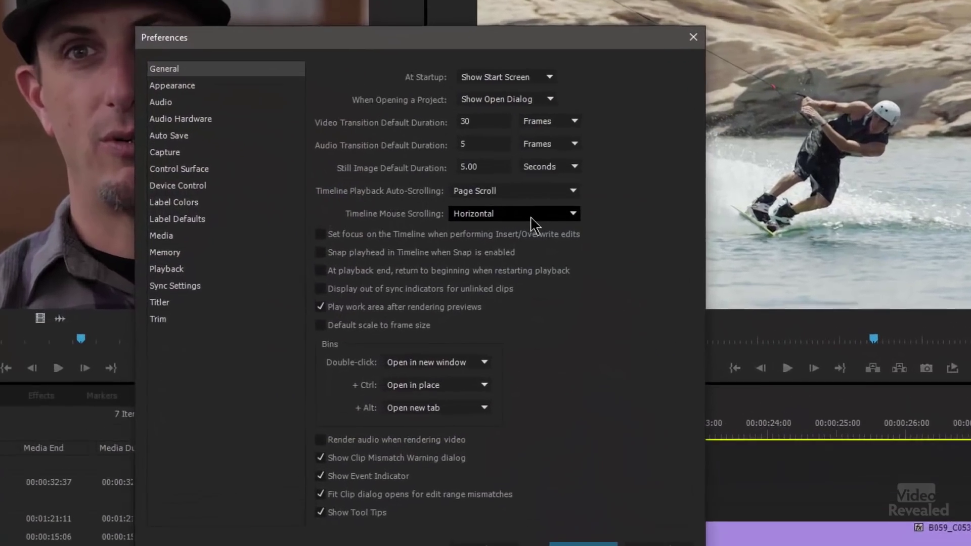
{"action": "left_click", "coordinate": [574, 194]}
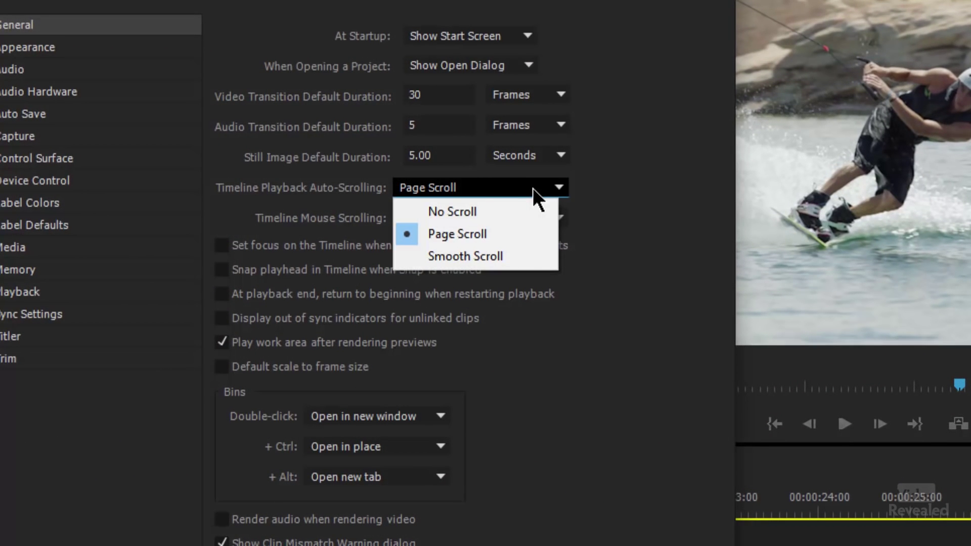
{"action": "left_click", "coordinate": [504, 212]}
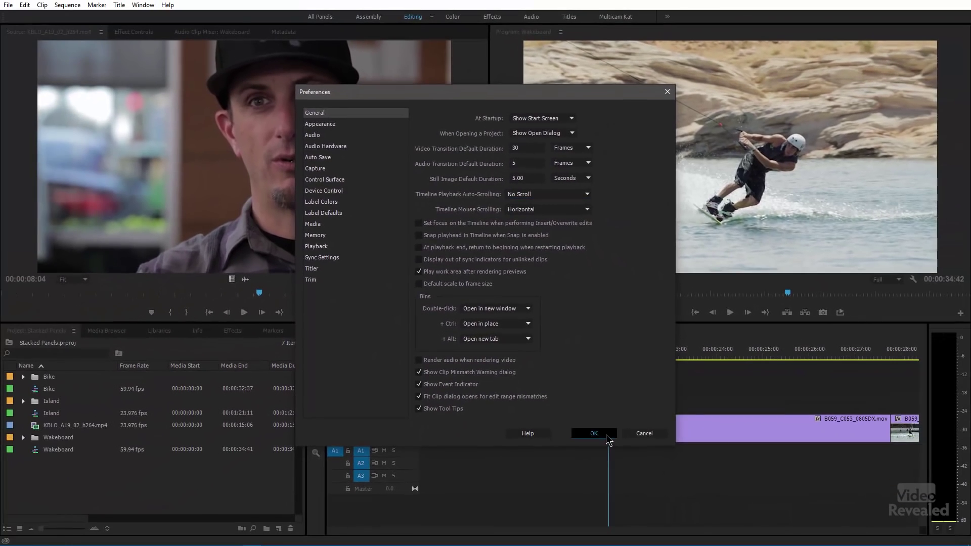
{"action": "left_click", "coordinate": [607, 432]}
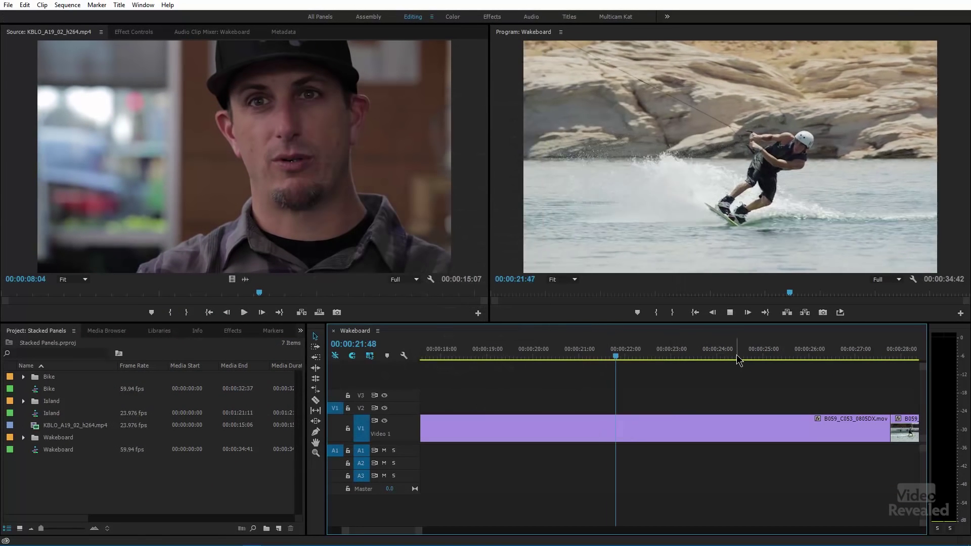
- Play the final part of the sequence through to its end with timeline auto-scrolling disabled
{"action": "key", "text": "space"}
{"action": "key", "text": "backslash"}
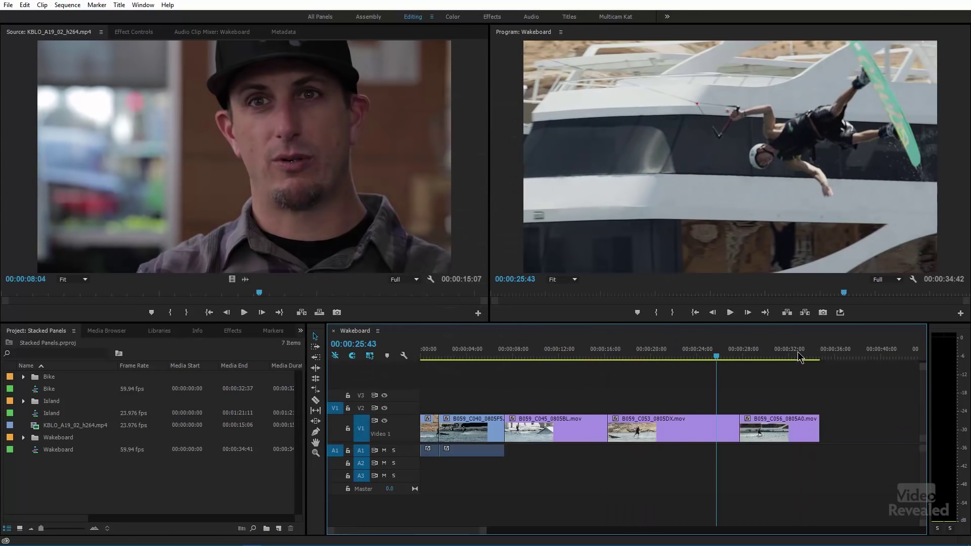
{"action": "key", "text": "backslash"}
{"action": "left_click_drag", "start_coordinate": [798, 357], "coordinate": [850, 357]}
{"action": "key", "text": "space"}
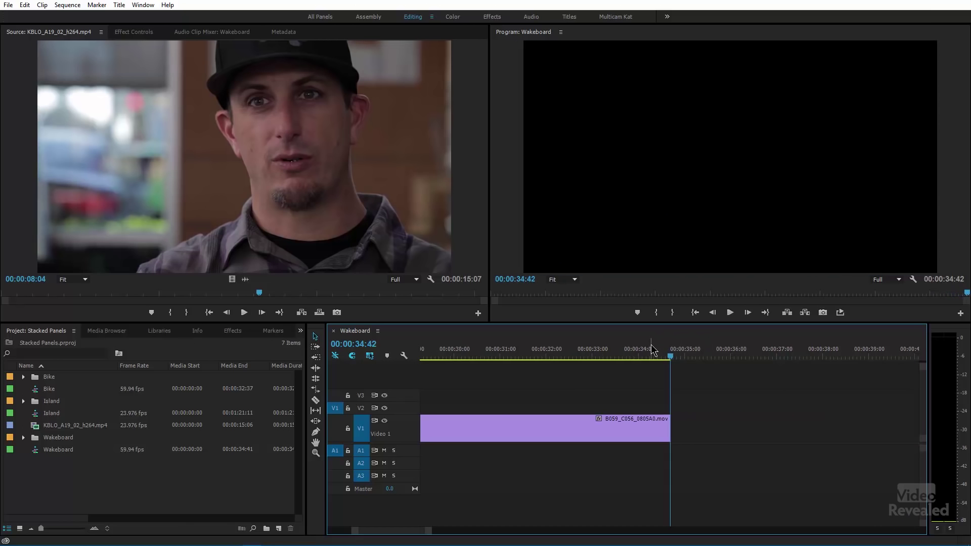
- Play the zoomed-in timeline from 00:00:08:44 past the visible range to check the No Scroll behaviour, stopping at 00:00:15:27
{"action": "key", "text": "backslash"}
{"action": "left_click", "coordinate": [522, 348]}
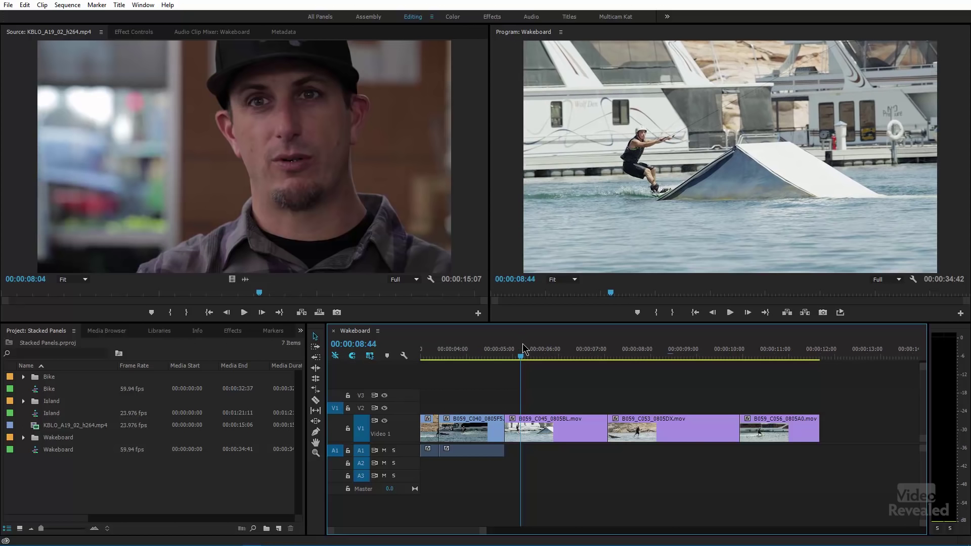
{"action": "key", "text": "backslash"}
{"action": "key", "text": "space"}
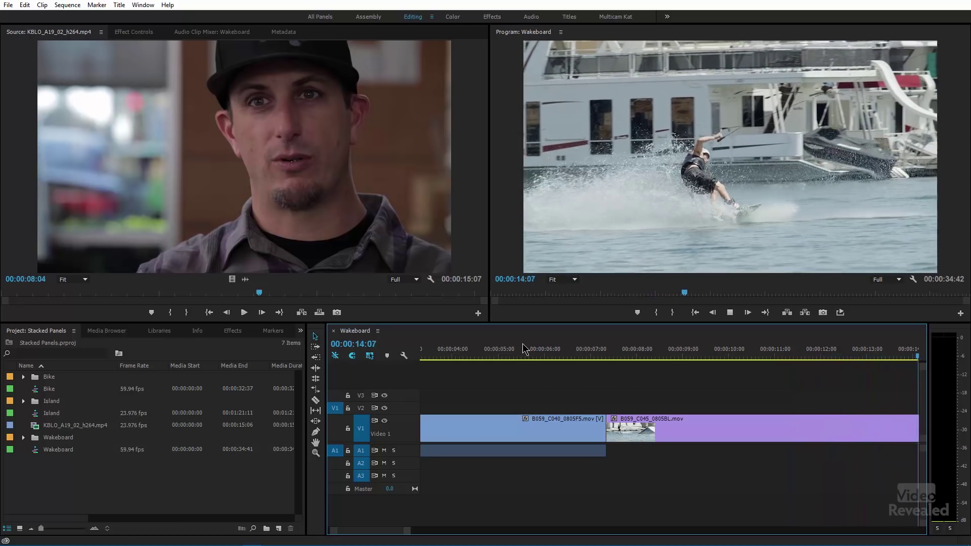
{"action": "key", "text": "space"}
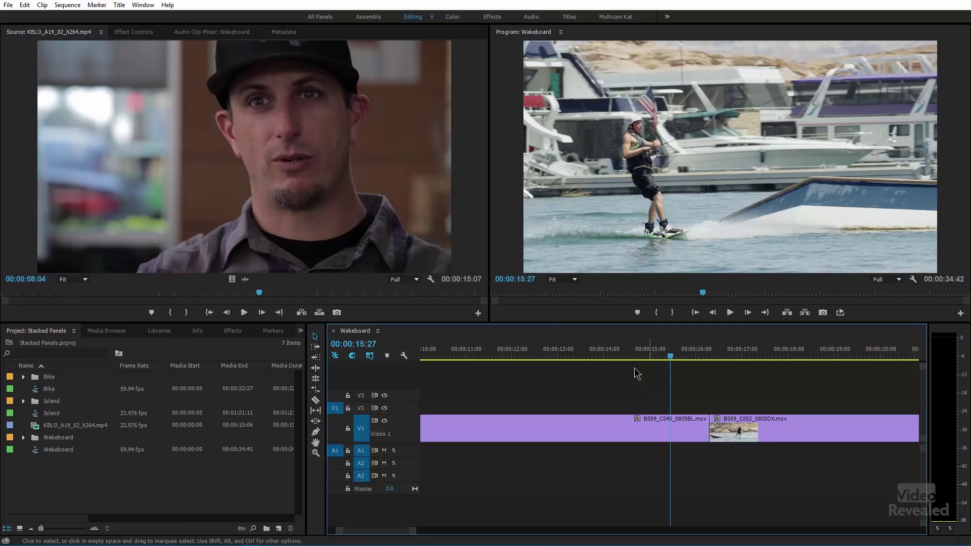
- Change Timeline Playback Auto-Scrolling to Smooth Scroll in the General preferences
{"action": "left_click", "coordinate": [24, 5]}
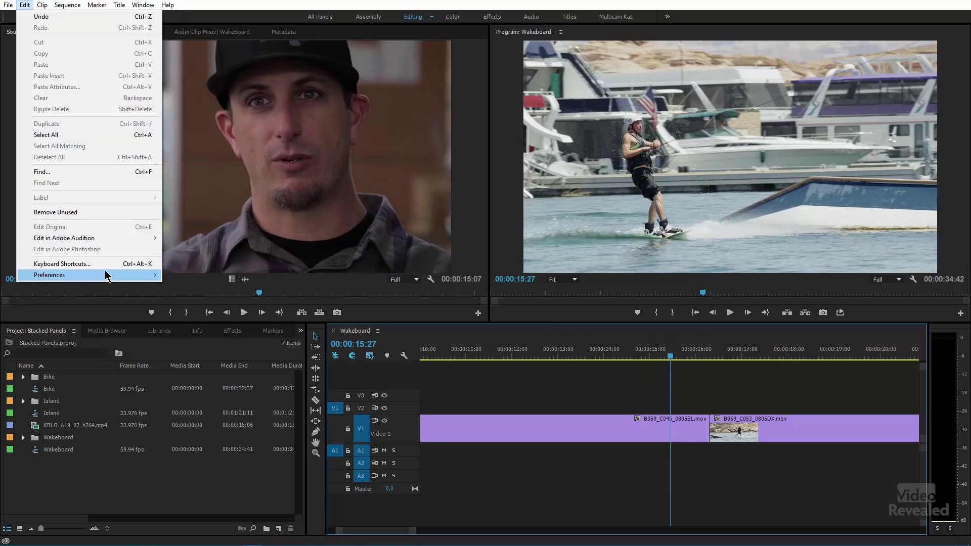
{"action": "mouse_move", "coordinate": [157, 277]}
{"action": "left_click", "coordinate": [208, 273]}
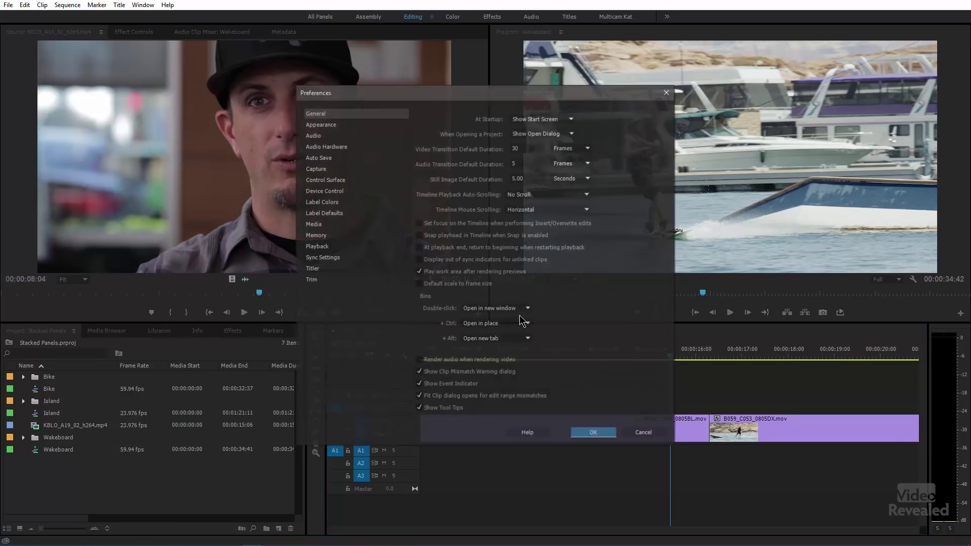
{"action": "left_click", "coordinate": [545, 196]}
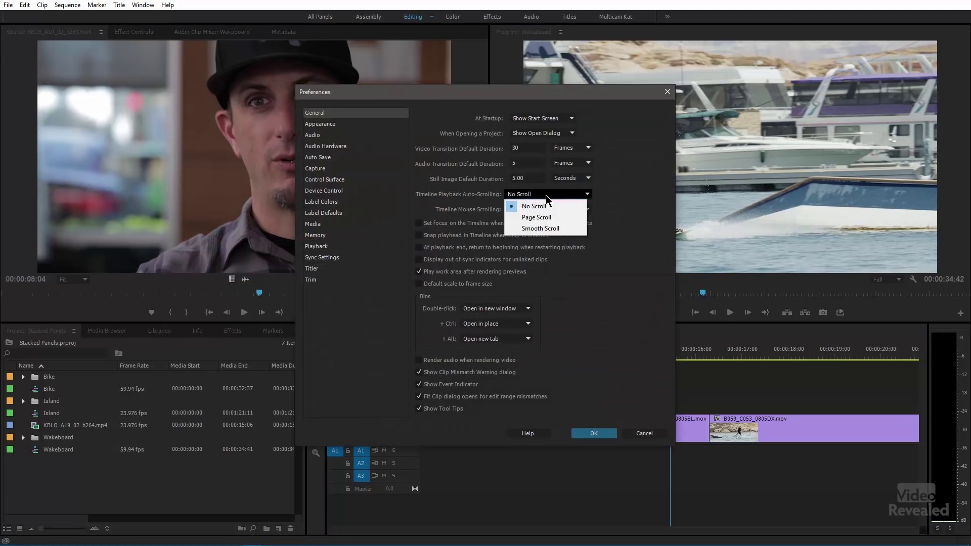
{"action": "left_click", "coordinate": [551, 230]}
{"action": "left_click", "coordinate": [608, 434]}
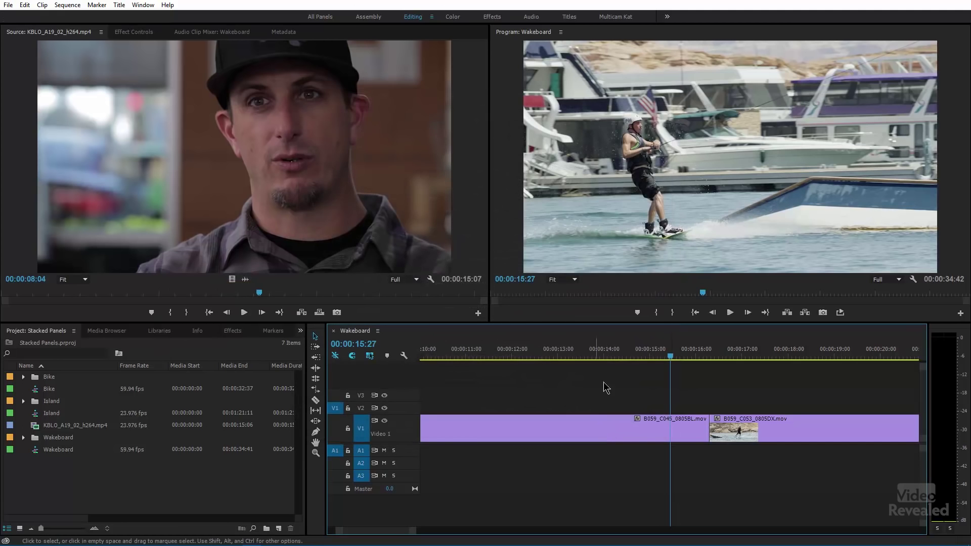
- Play the zoomed-in timeline from different positions to check smooth scrolling, stopping at 00:00:18:06
{"action": "left_click_drag", "start_coordinate": [581, 353], "coordinate": [431, 400]}
{"action": "key", "text": "space"}
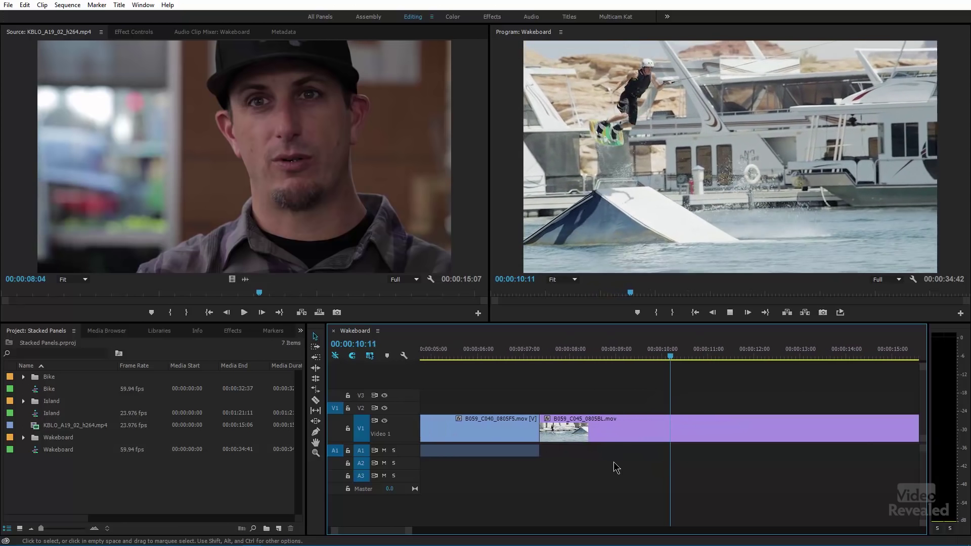
{"action": "left_click", "coordinate": [888, 351]}
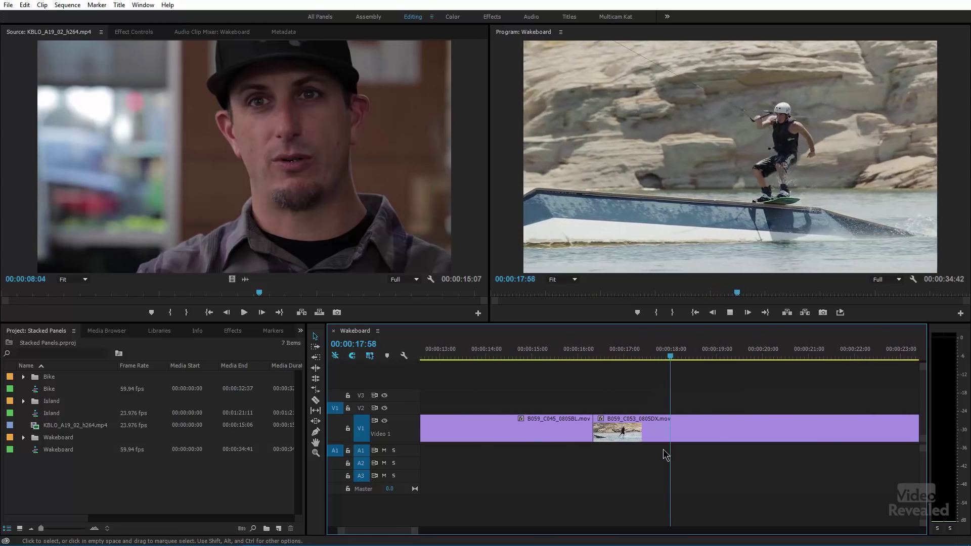
{"action": "key", "text": "space"}
- Restore Timeline Playback Auto-Scrolling to Page Scroll in the General preferences
{"action": "left_click", "coordinate": [25, 6]}
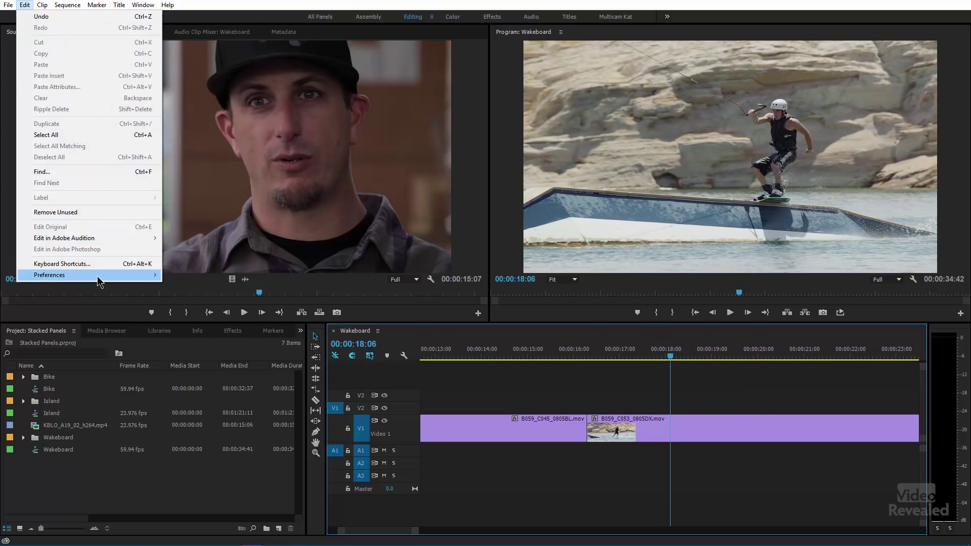
{"action": "mouse_move", "coordinate": [99, 277]}
{"action": "left_click", "coordinate": [203, 279]}
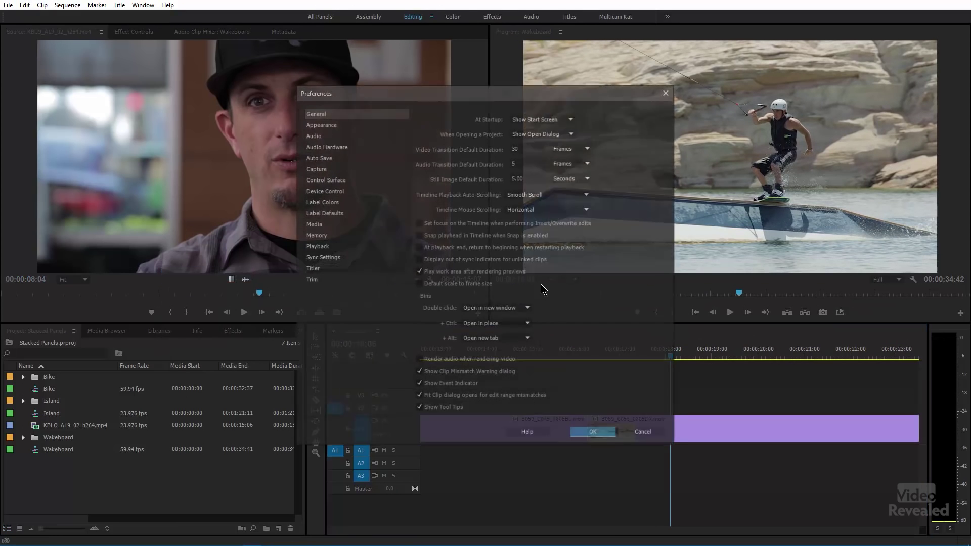
{"action": "left_click", "coordinate": [543, 196]}
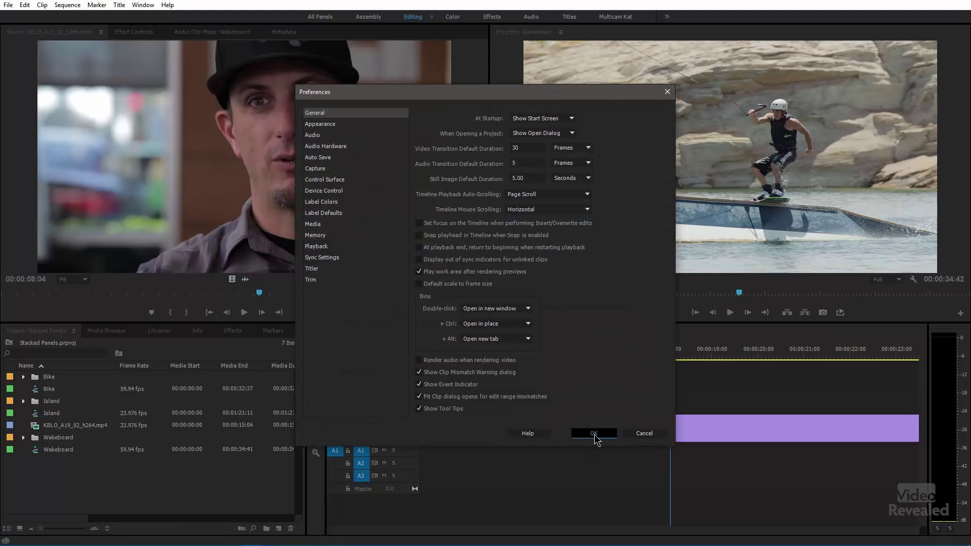
{"action": "left_click", "coordinate": [594, 433]}
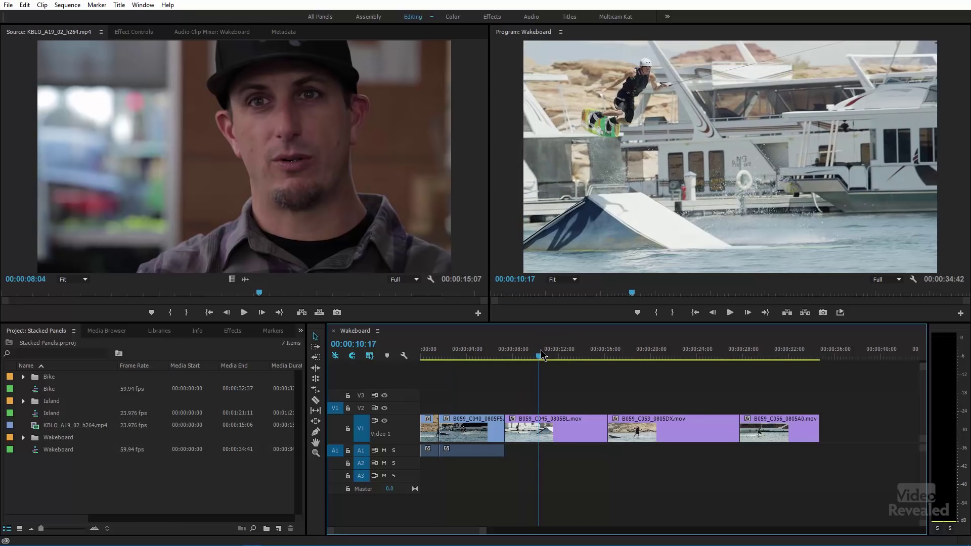
- Mark an in-to-out range of 00:00:03:32 ending at 00:00:17:55 across the B059_C045 and B059_C053 clips, and play that range
{"action": "key", "text": "space"}
{"action": "left_click_drag", "start_coordinate": [569, 359], "coordinate": [626, 354]}
{"action": "key", "text": "i"}
{"action": "left_click", "coordinate": [637, 354]}
{"action": "key", "text": "o"}
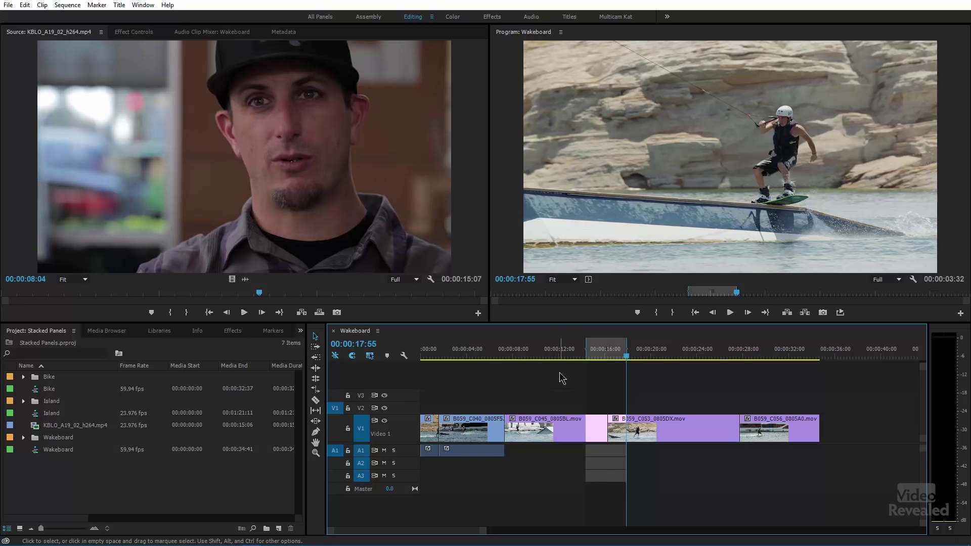
{"action": "key", "text": "shift+space"}
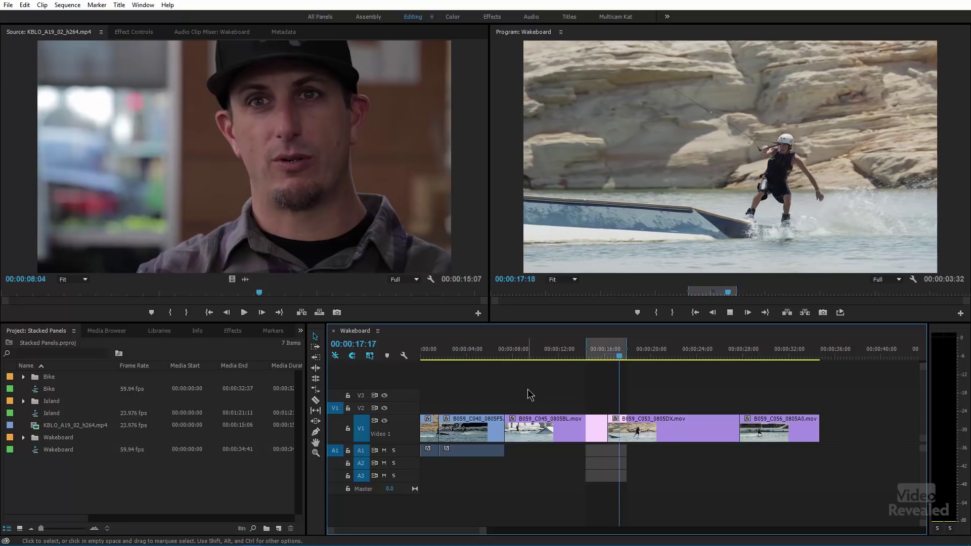
- Stop timeline playback and set Preroll to 3 seconds and Postroll to 2 seconds in the Playback preferences
{"action": "key", "text": "space"}
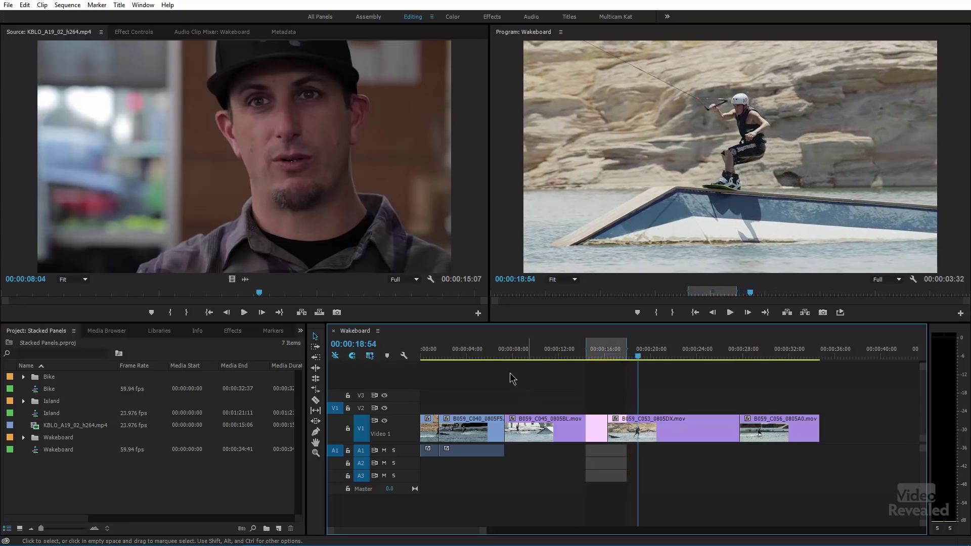
{"action": "left_click", "coordinate": [24, 5]}
{"action": "mouse_move", "coordinate": [85, 273]}
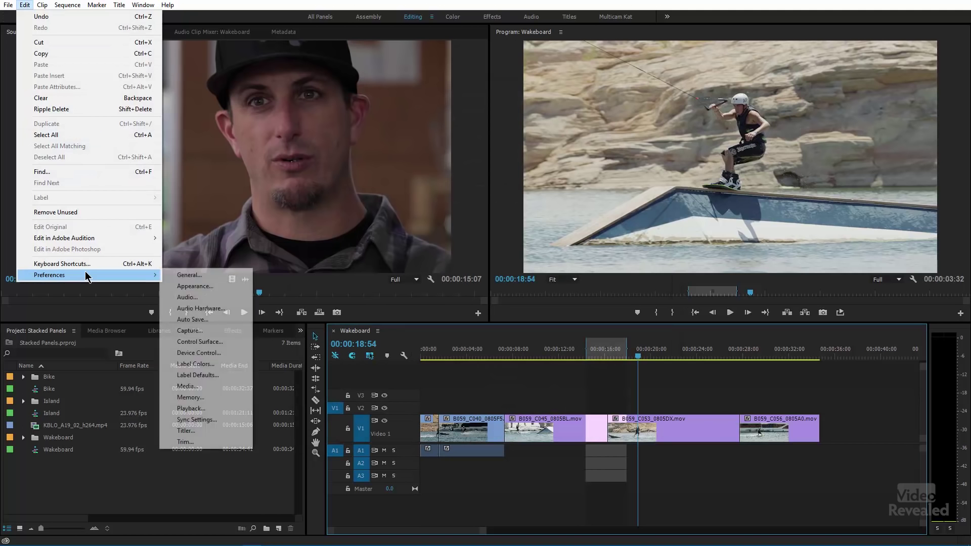
{"action": "left_click", "coordinate": [237, 408]}
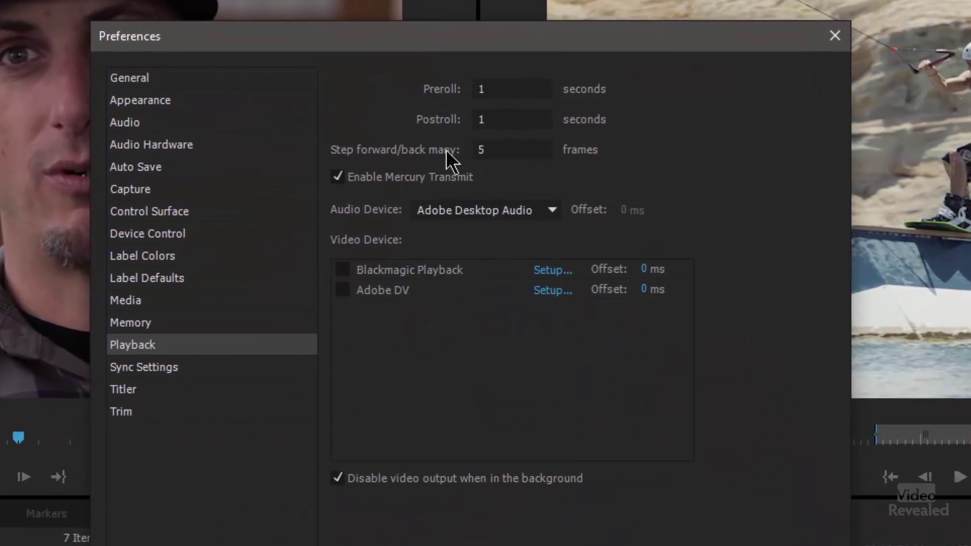
{"action": "type", "text": "3"}
{"action": "key", "text": "Tab"}
{"action": "type", "text": "2"}
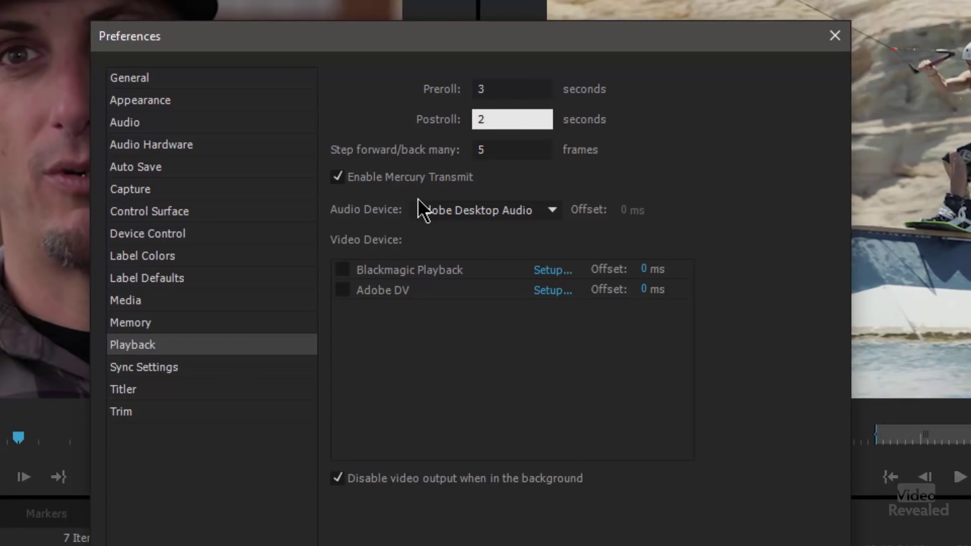
{"action": "key", "text": "Tab"}
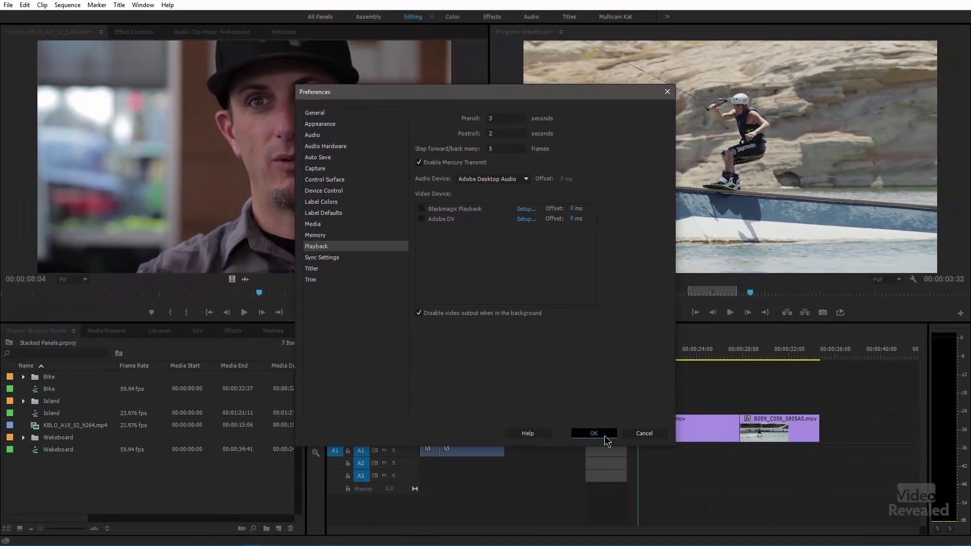
{"action": "left_click", "coordinate": [604, 436]}
- Play around the timeline playhead, stopping at 00:00:19:54, and move the KBLO_A19_02_h264.mp4 source playhead to 00:00:06:08
{"action": "key", "text": "shift+k"}
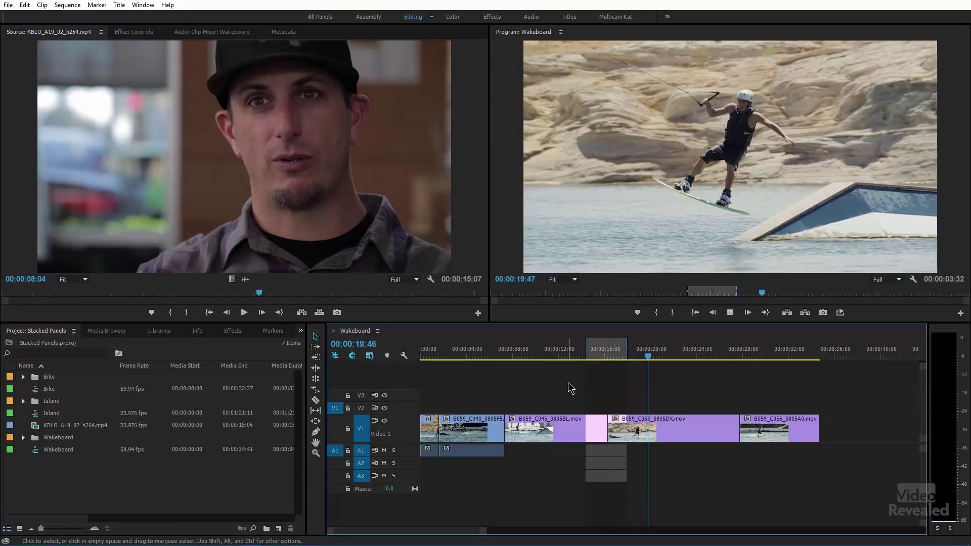
{"action": "key", "text": "space"}
{"action": "left_click", "coordinate": [201, 293]}
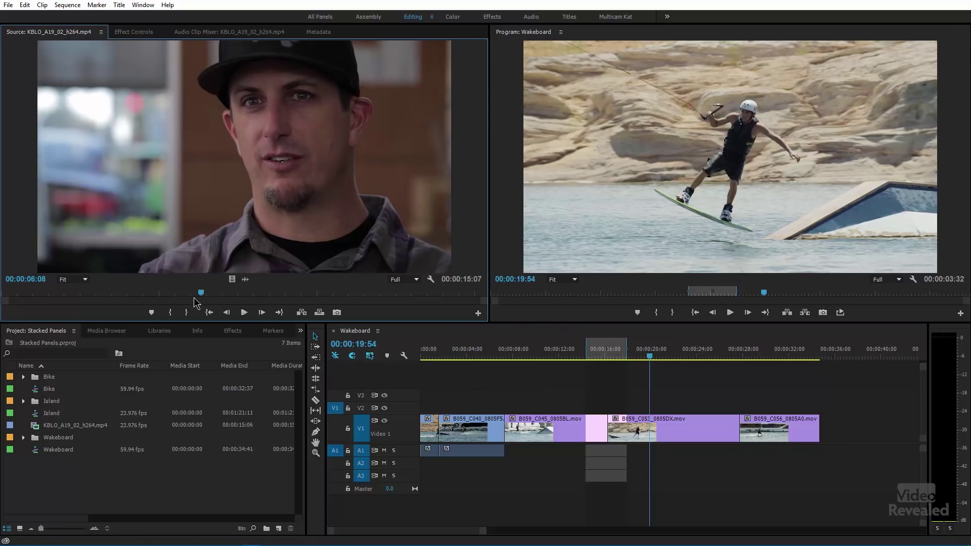
- Load the B059_C053_0805DX.mov clip into the Source Monitor, matched to the frame at timeline position 00:00:20:54
{"action": "double_click", "coordinate": [671, 429]}
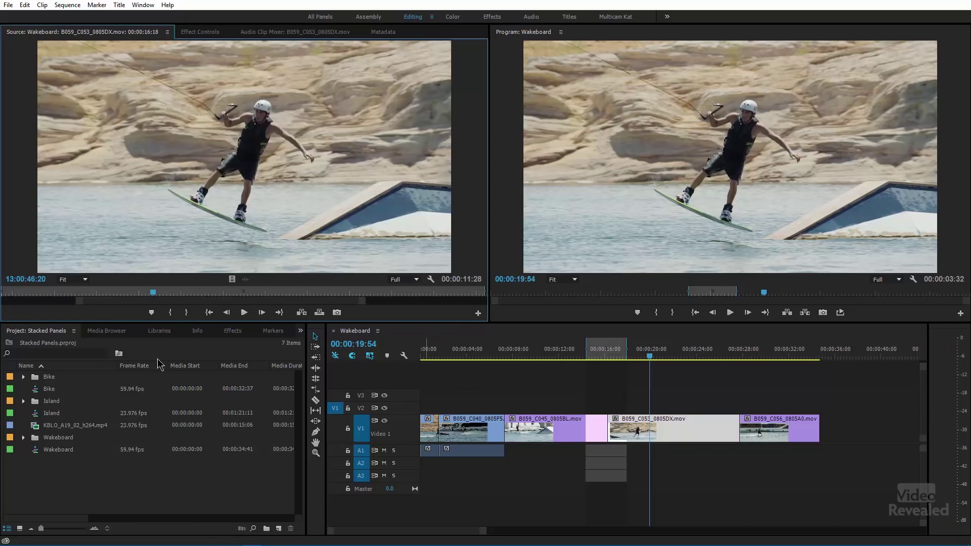
{"action": "left_click", "coordinate": [656, 393]}
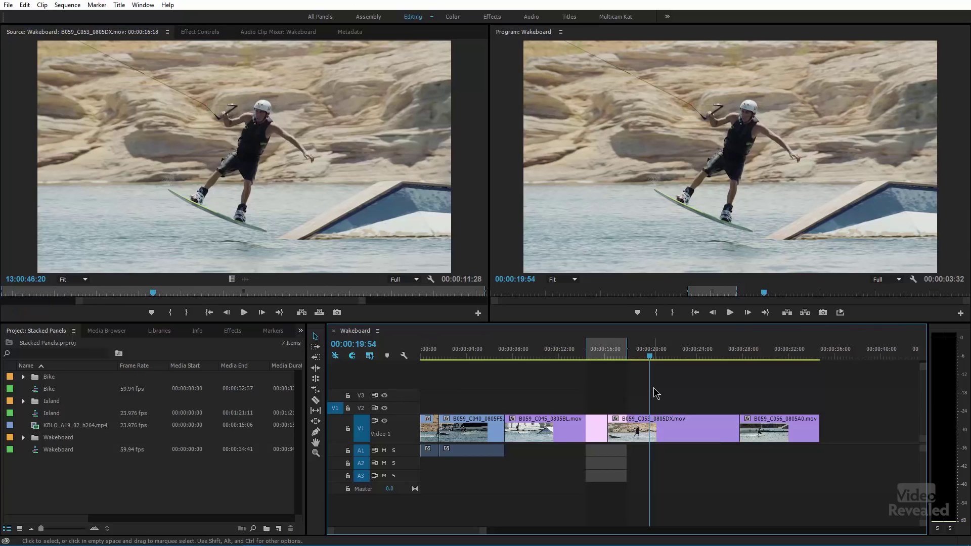
{"action": "key", "text": "f"}
{"action": "key", "text": "shift+Right"}
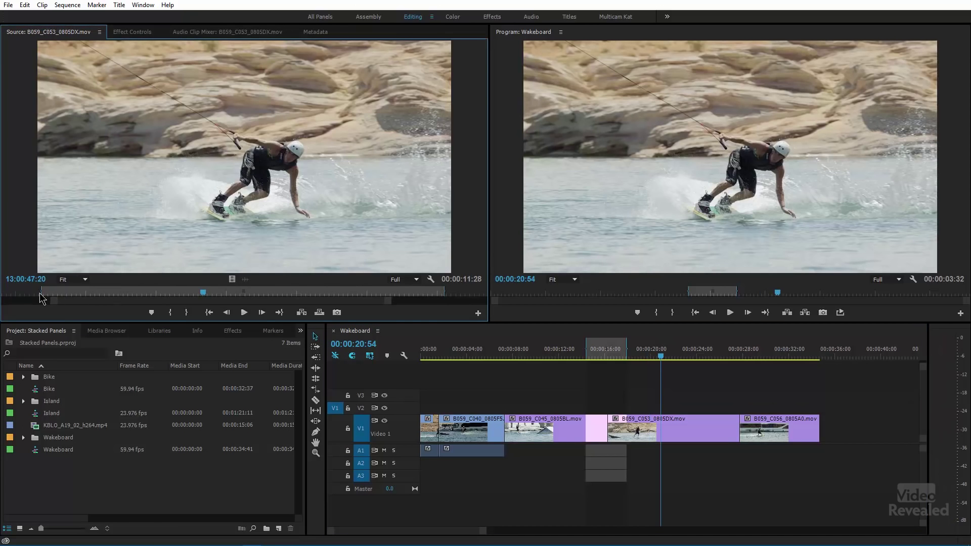
- Shorten the source clip's in-to-out range to 00:00:02:06 and shuttle backward and forward, stopping at 13:00:44:38
{"action": "left_click_drag", "start_coordinate": [42, 293], "coordinate": [119, 293]}
{"action": "left_click_drag", "start_coordinate": [444, 292], "coordinate": [191, 295]}
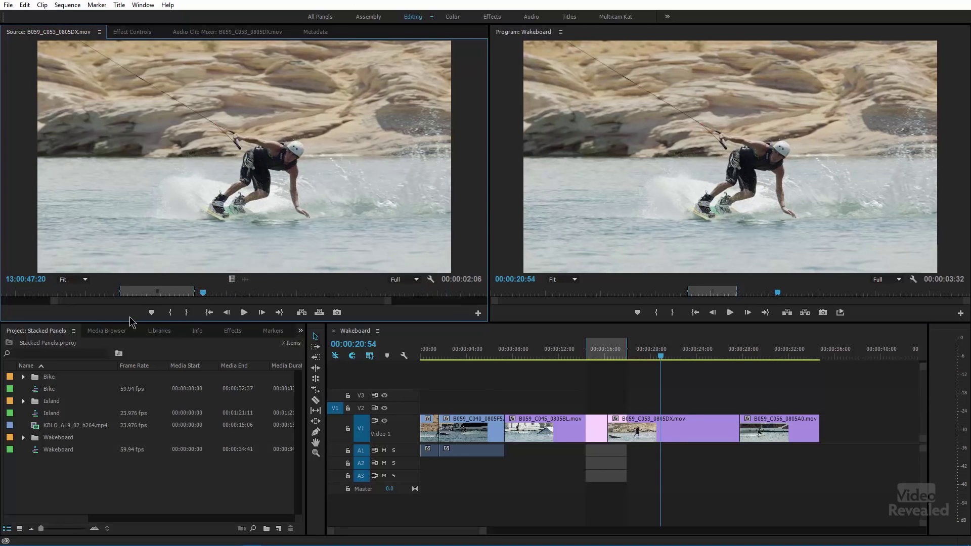
{"action": "key", "text": "j"}
{"action": "key", "text": "j"}
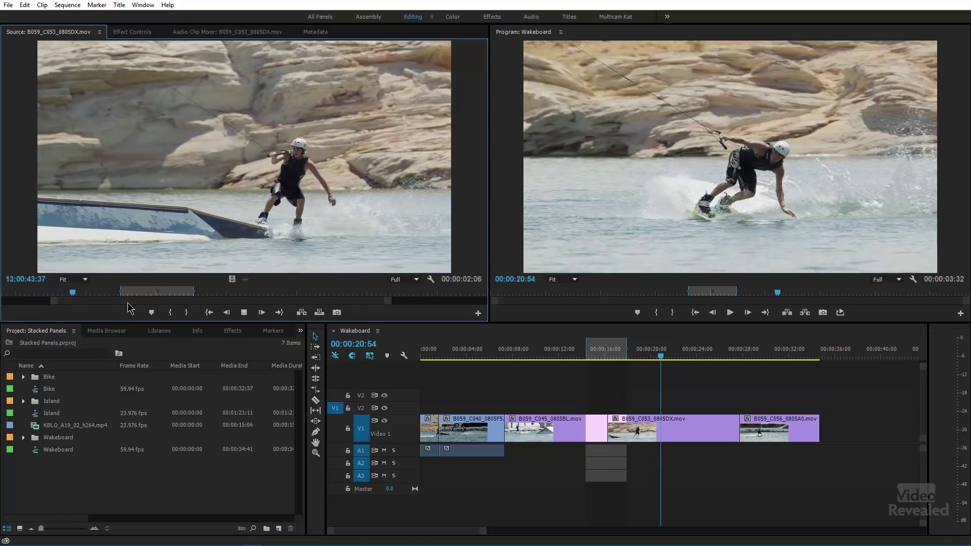
{"action": "key", "text": "l"}
{"action": "key", "text": "k"}
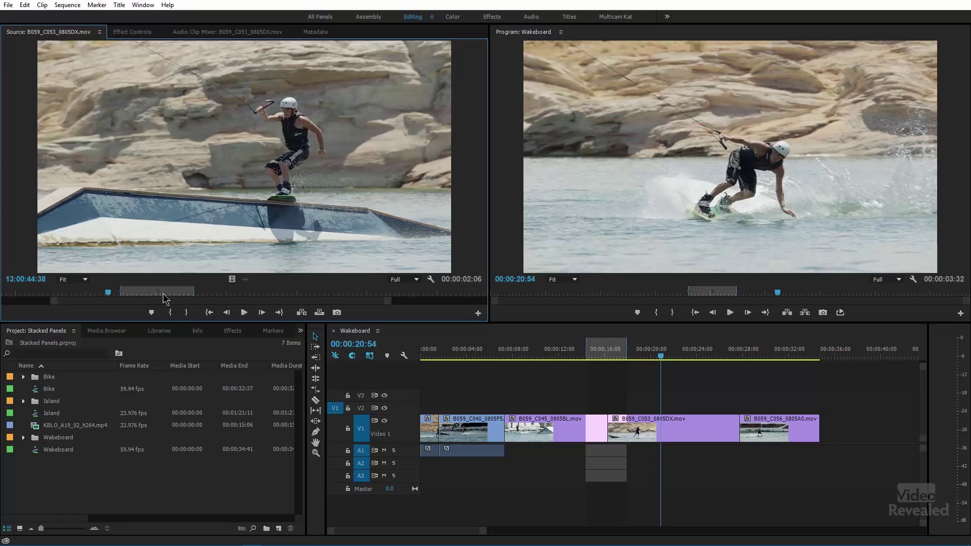
- Play the sequence's marked in-to-out range with looping enabled in the Program Monitor, stop at 00:00:15:20, and turn looping off
{"action": "left_click", "coordinate": [577, 311]}
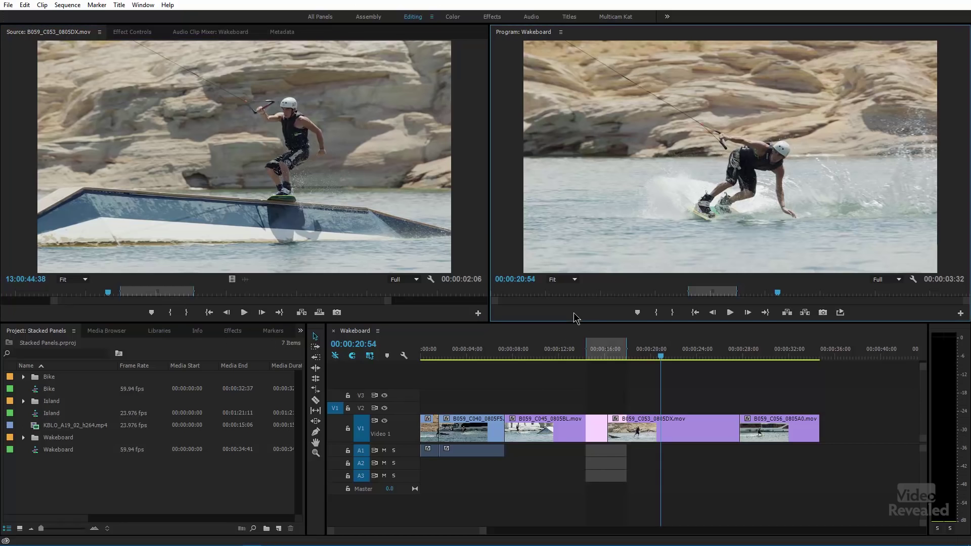
{"action": "left_click", "coordinate": [841, 313]}
{"action": "key", "text": "ctrl+shift+space"}
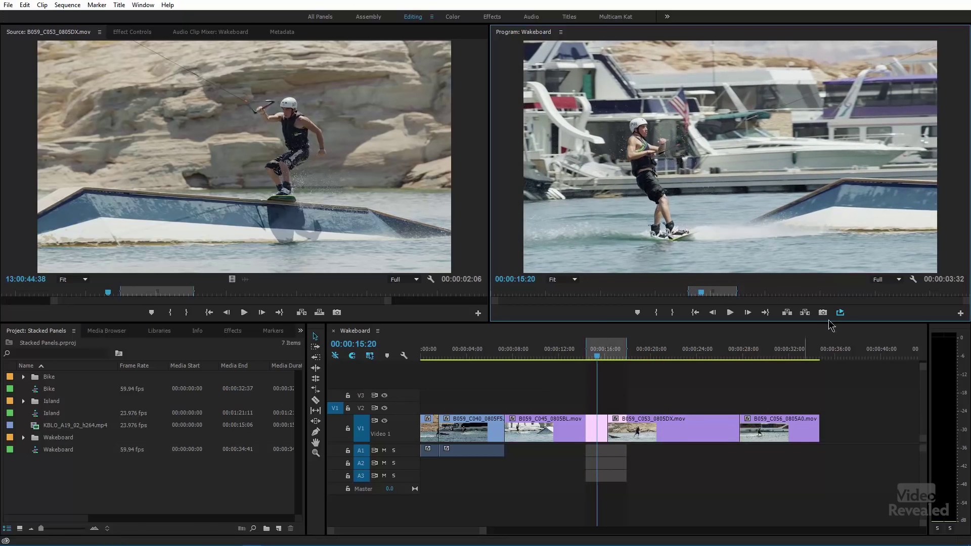
{"action": "left_click", "coordinate": [839, 312]}
- Play the timeline from a point just before the marked range, stop at 00:00:13:05, and play from that area again
{"action": "left_click", "coordinate": [558, 357]}
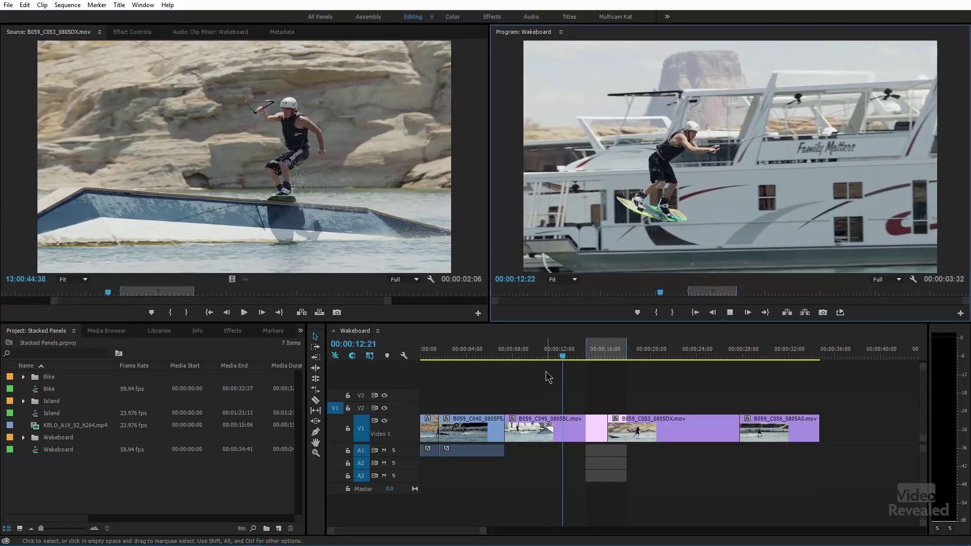
{"action": "key", "text": "space"}
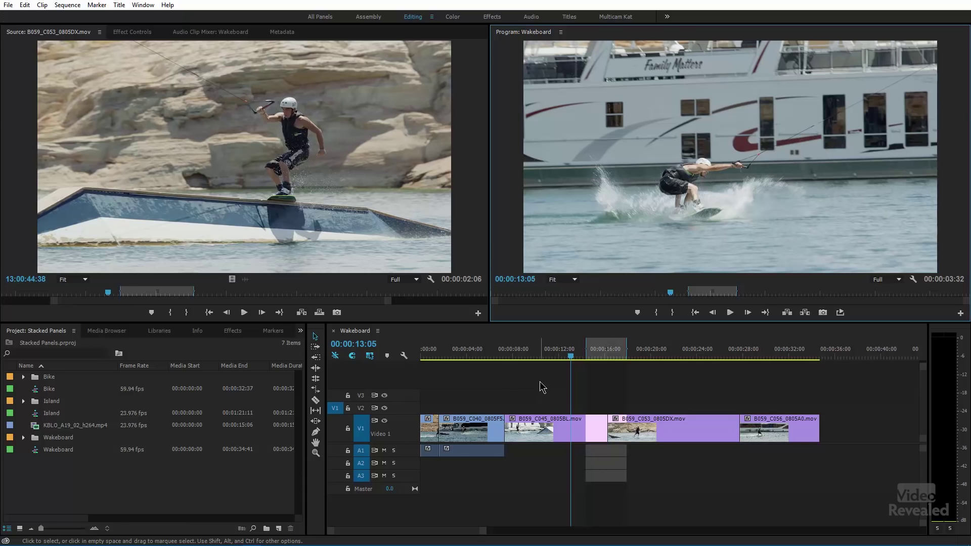
{"action": "left_click", "coordinate": [558, 348]}
{"action": "key", "text": "space"}
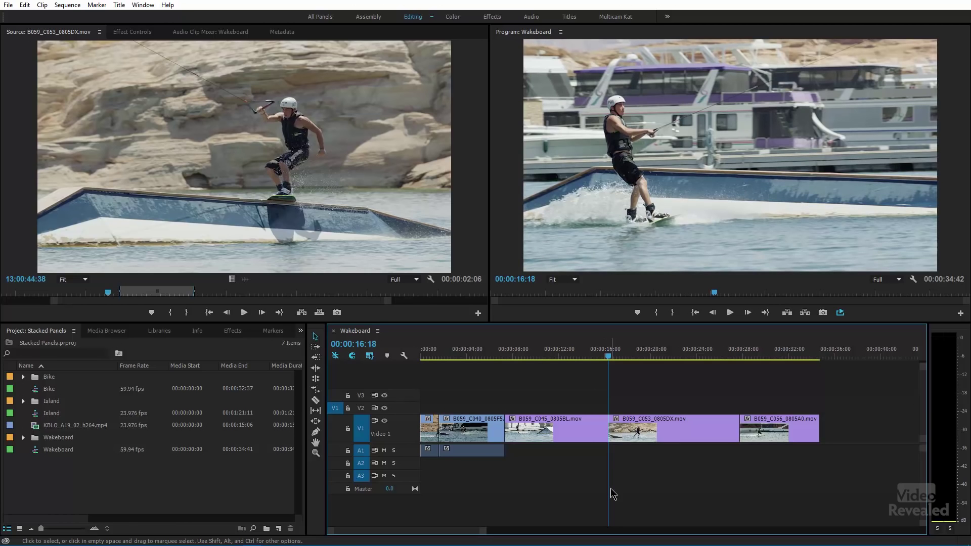
- Play the timeline from 00:00:16:18 with looping enabled, and play around the B059_C053 to B059_C056 cut at 00:00:27:46
{"action": "key", "text": "space"}
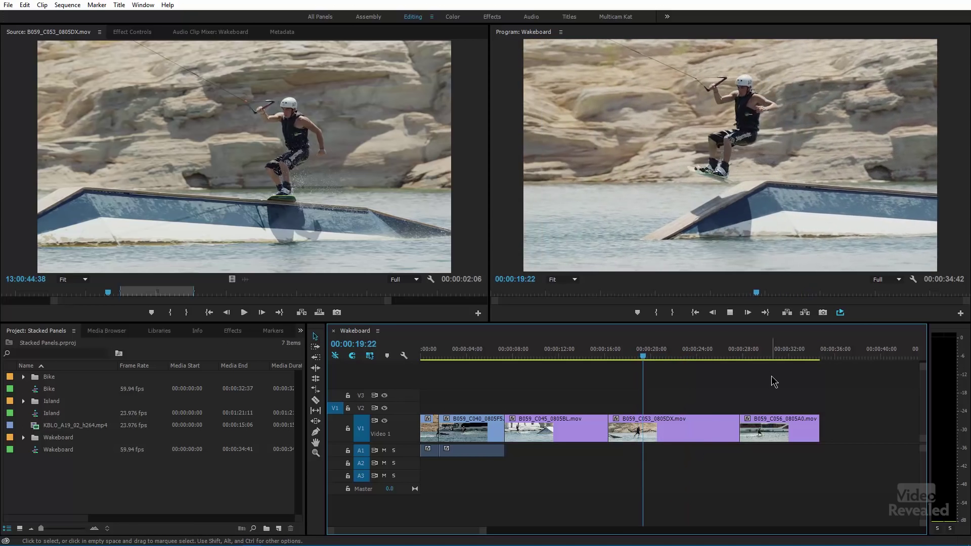
{"action": "mouse_move", "coordinate": [730, 354]}
{"action": "left_mouse_down"}
{"action": "mouse_move", "coordinate": [819, 354]}
{"action": "mouse_move", "coordinate": [742, 354]}
{"action": "left_mouse_up"}
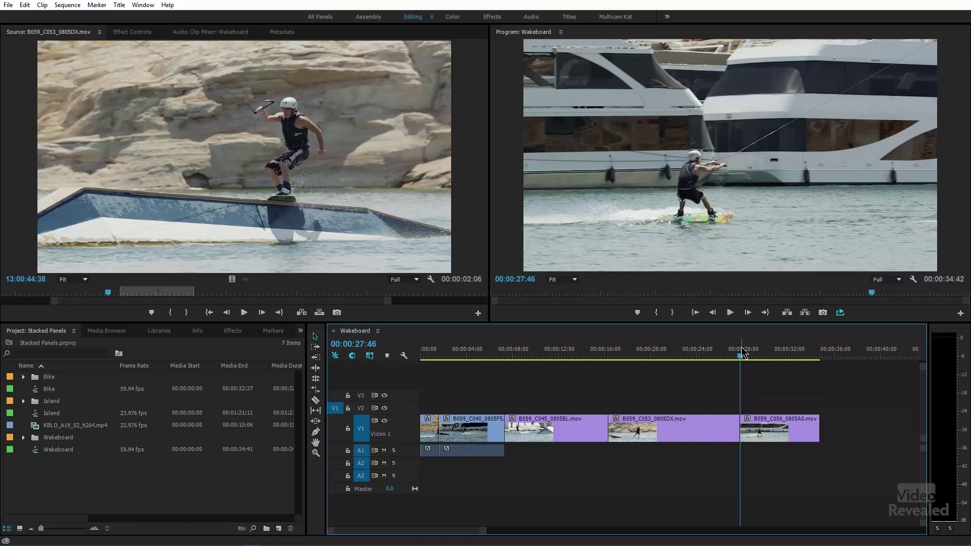
{"action": "key", "text": "shift+k"}
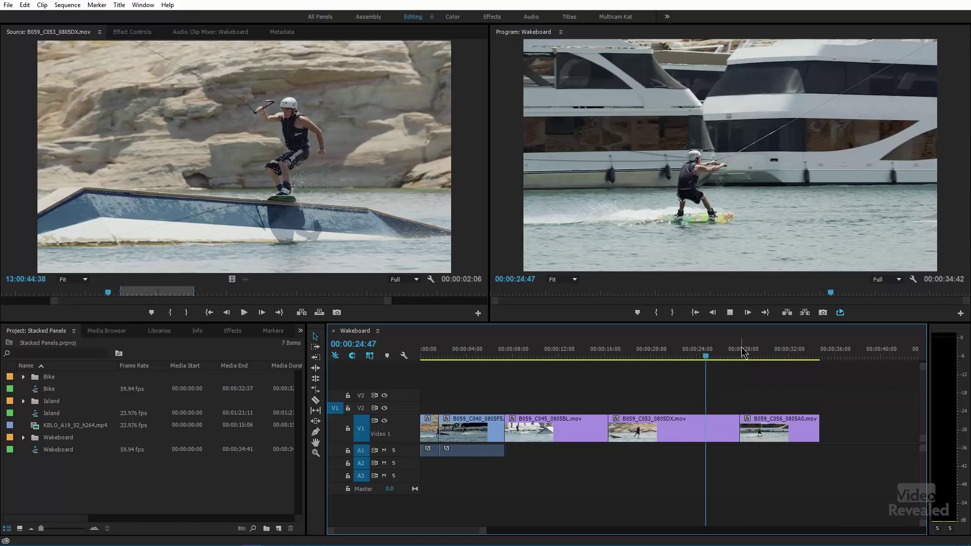
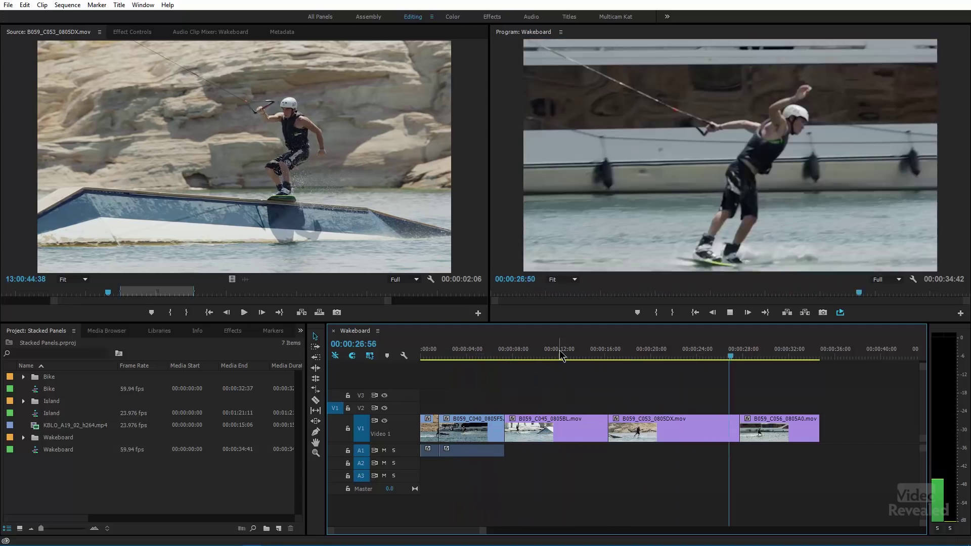
{"action": "key", "text": "space"}
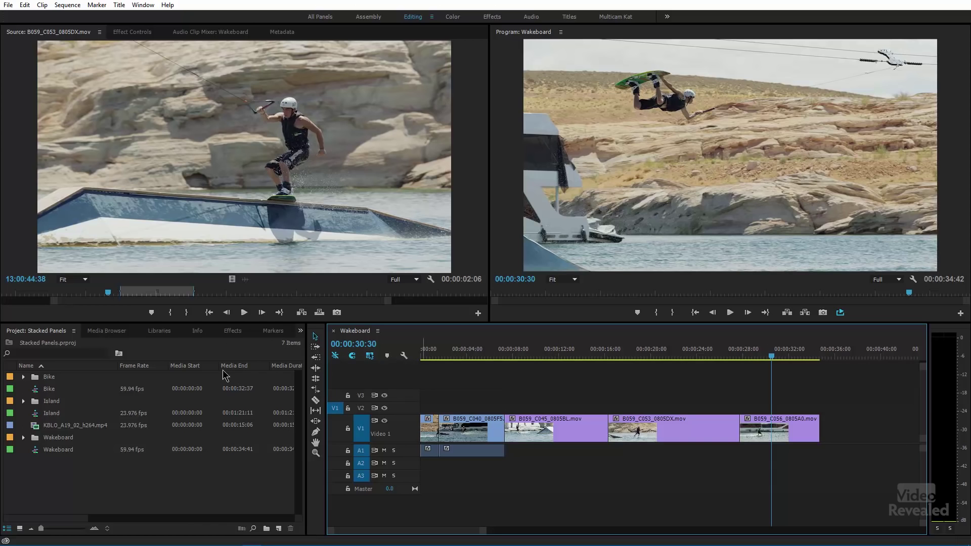
- Switch the Source Monitor back to KBLO_A19_02_h264.mp4 and shuttle the interview clip backward
{"action": "left_click", "coordinate": [84, 35]}
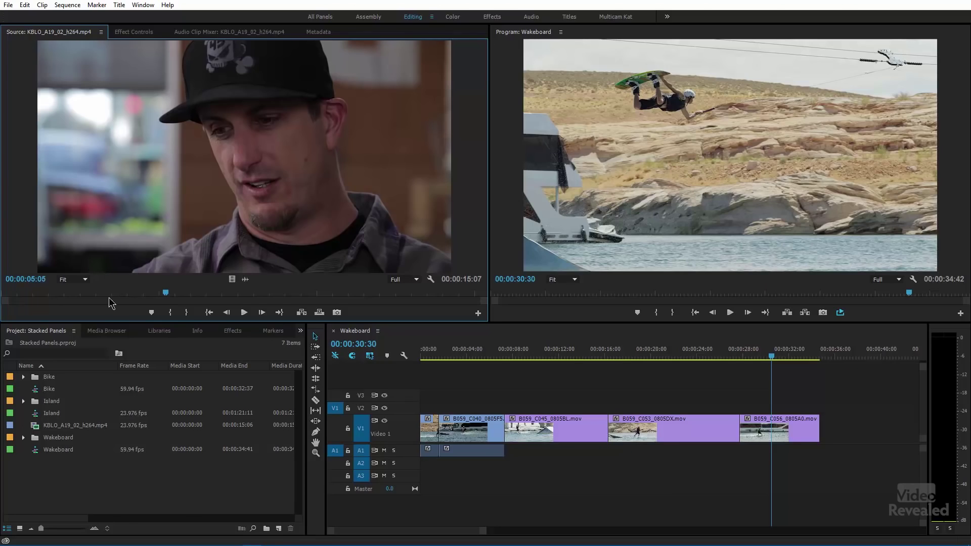
{"action": "left_click_drag", "start_coordinate": [108, 301], "coordinate": [65, 297]}
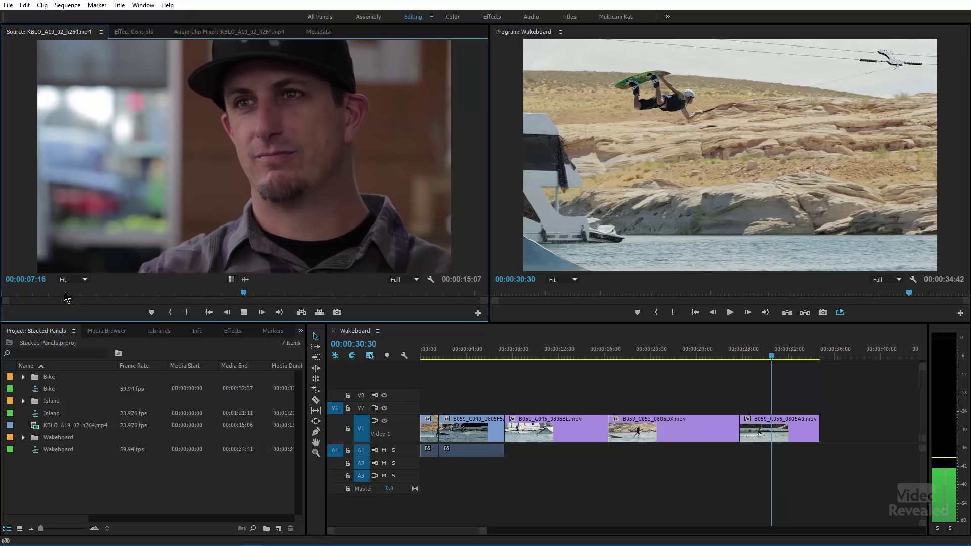
{"action": "key", "text": "j"}
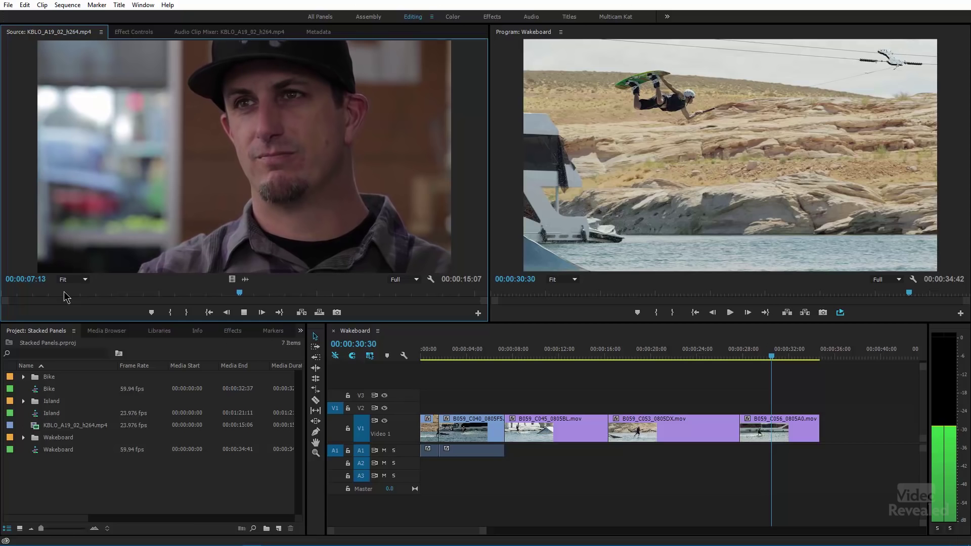
{"action": "key", "text": "j"}
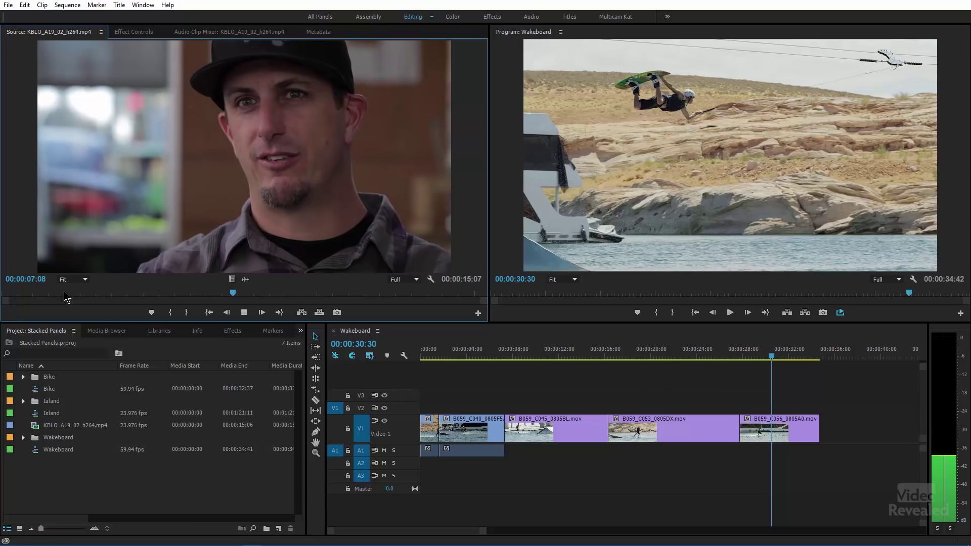